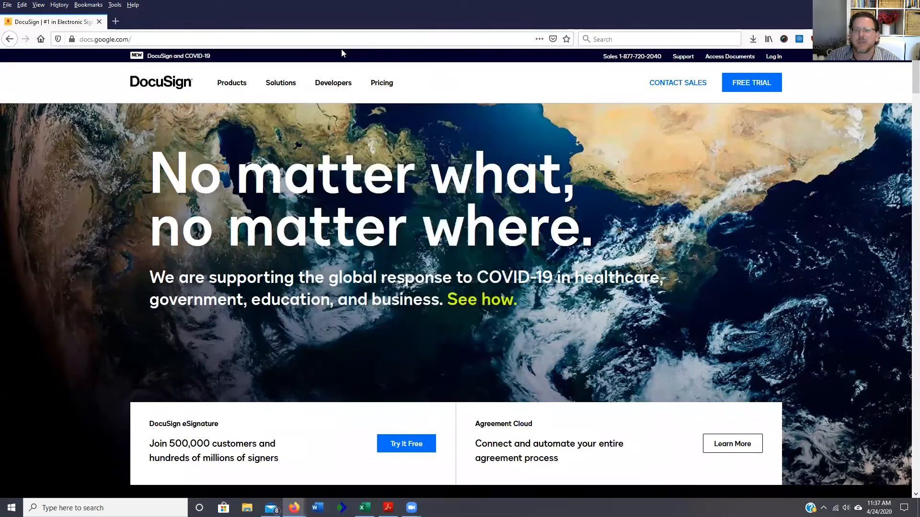
# - Log in to DocuSign with the account e-mail and password to reach the Sent envelopes list
pyautogui.click(771, 57)
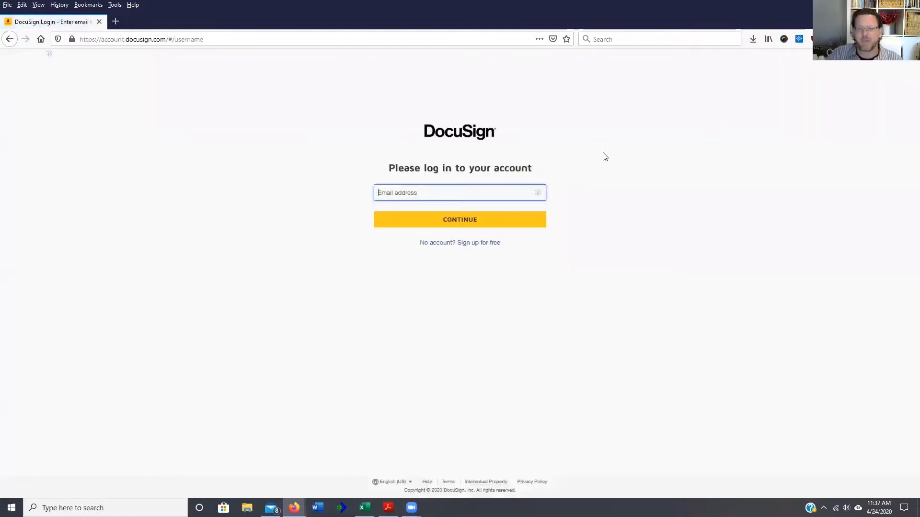
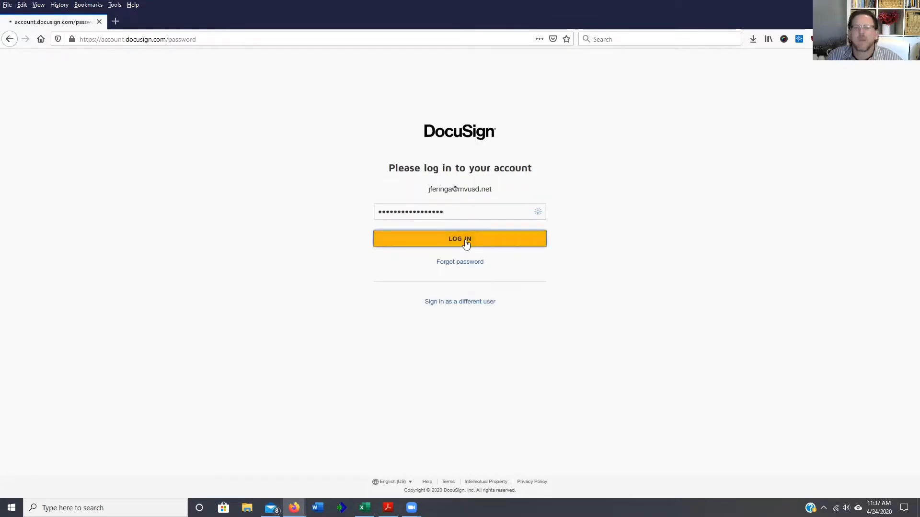
pyautogui.click(465, 239)
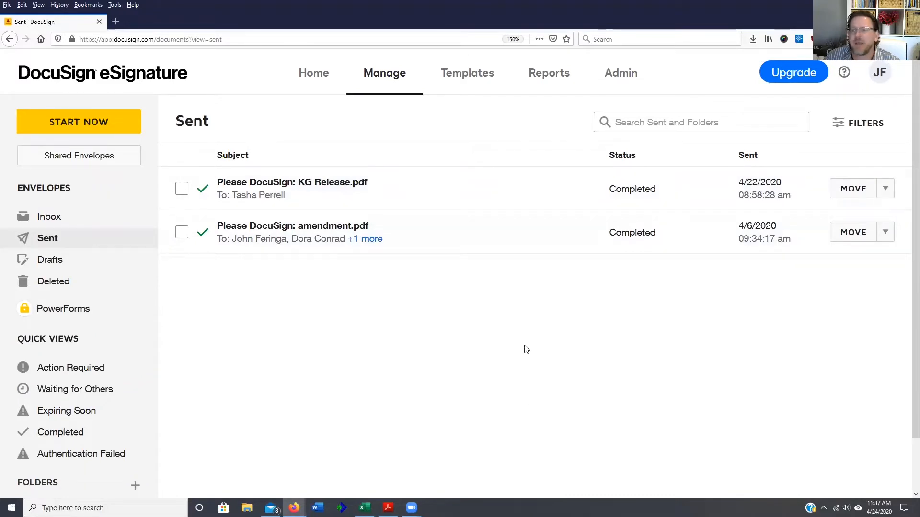
# - Start a new envelope and replace the dropped-in amendment.pdf with one uploaded from the Desktop
pyautogui.click(96, 124)
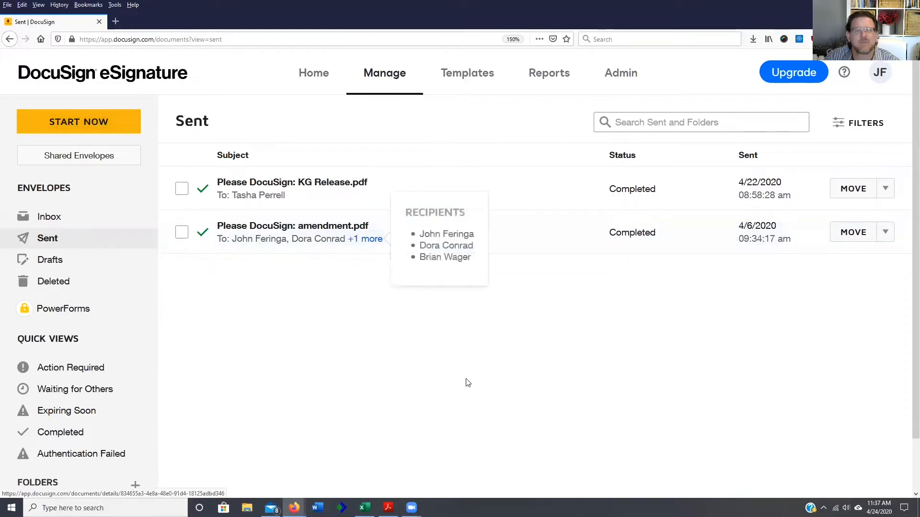
pyautogui.moveTo(917, 197); pyautogui.dragTo(450, 197)
pyautogui.click(845, 185)
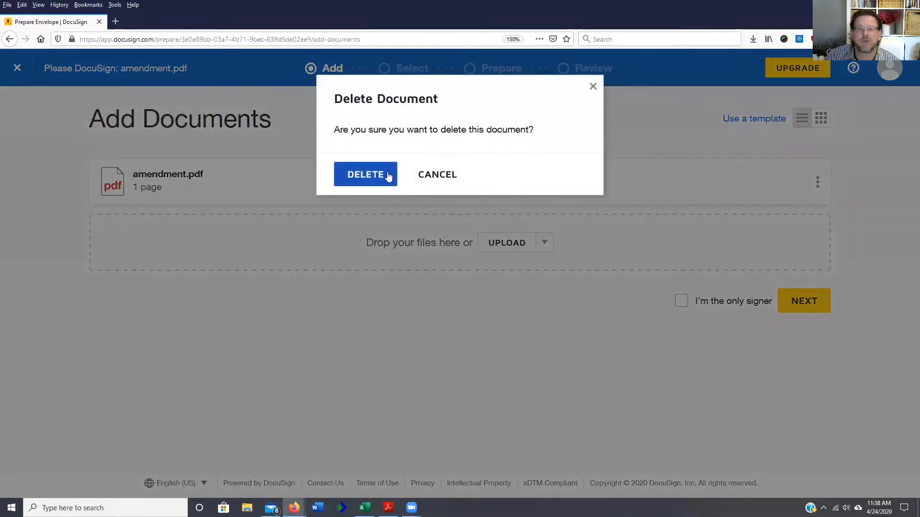
pyautogui.click(389, 176)
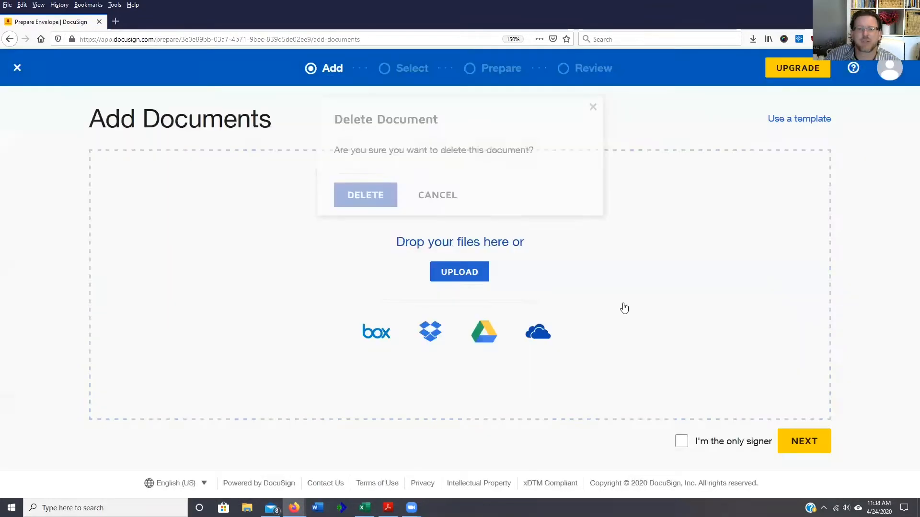
pyautogui.click(463, 275)
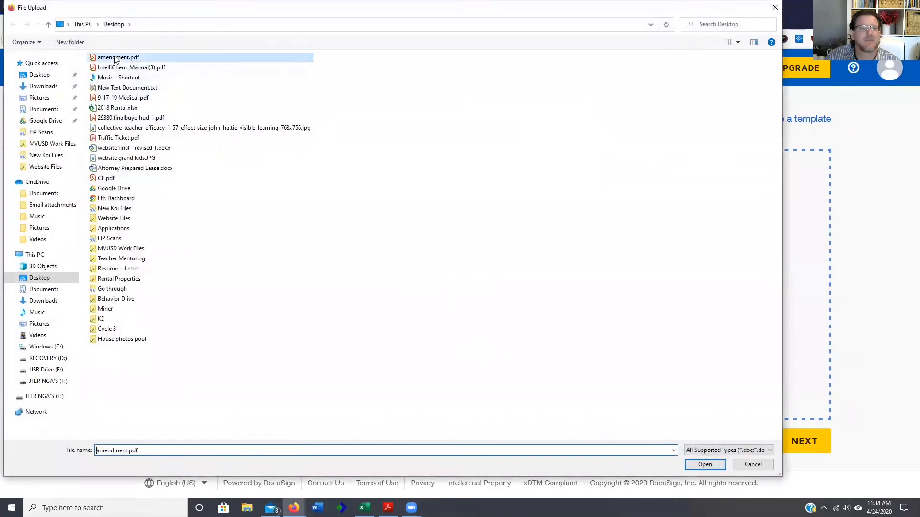
pyautogui.click(700, 466)
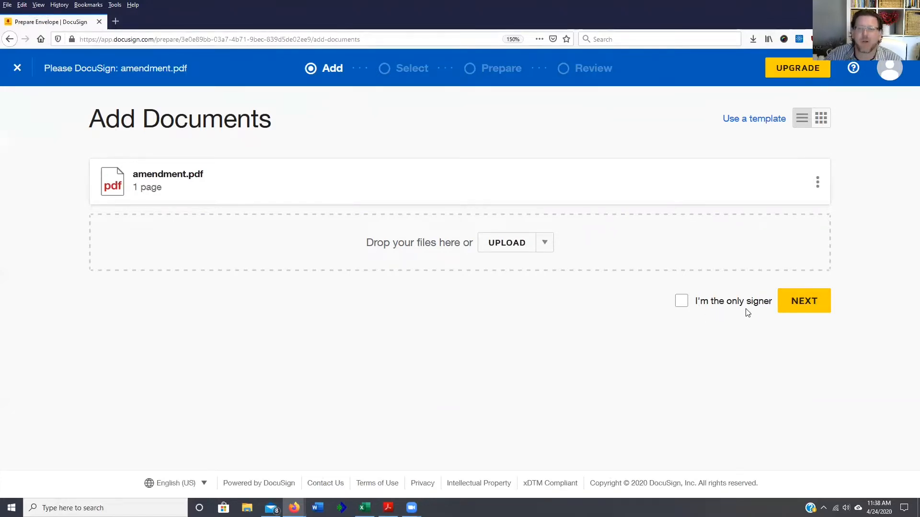
# - Enter the first recipient's name and e-mail, then add a second blank recipient slot
pyautogui.click(796, 312)
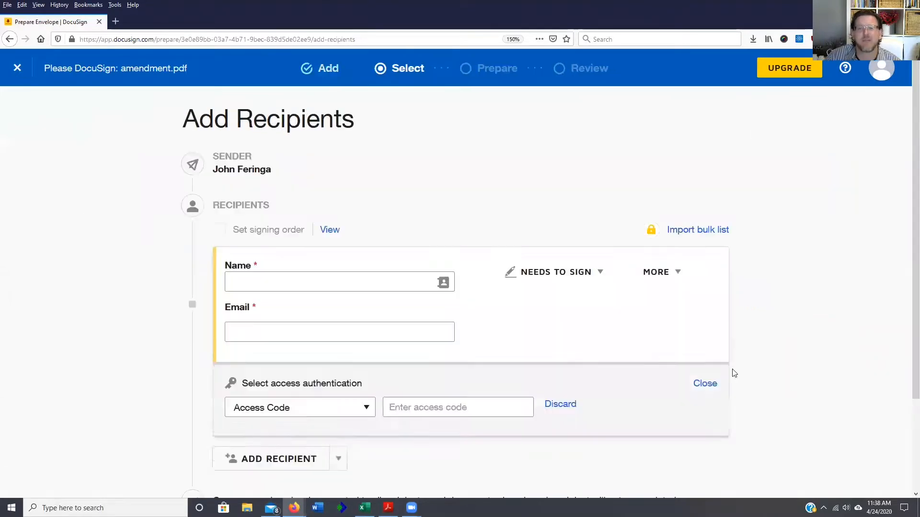
pyautogui.scroll(-1, 506, 328)
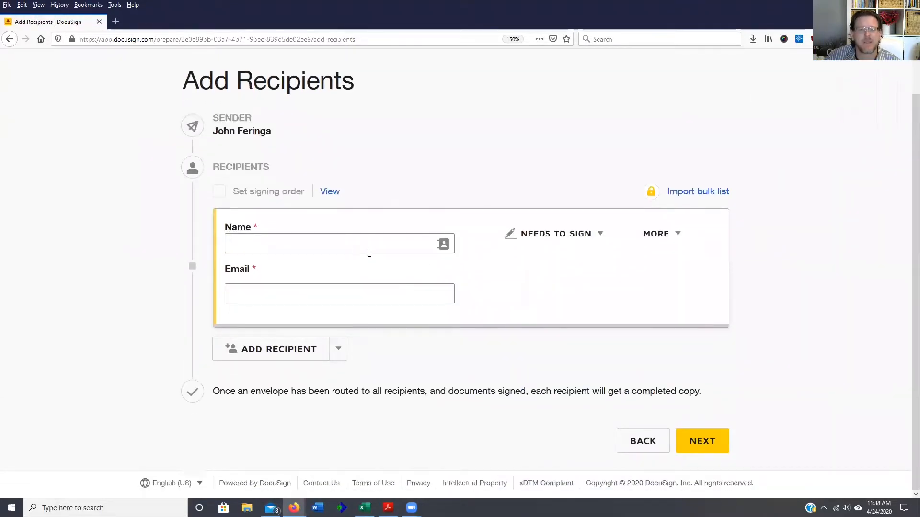
pyautogui.click(348, 247)
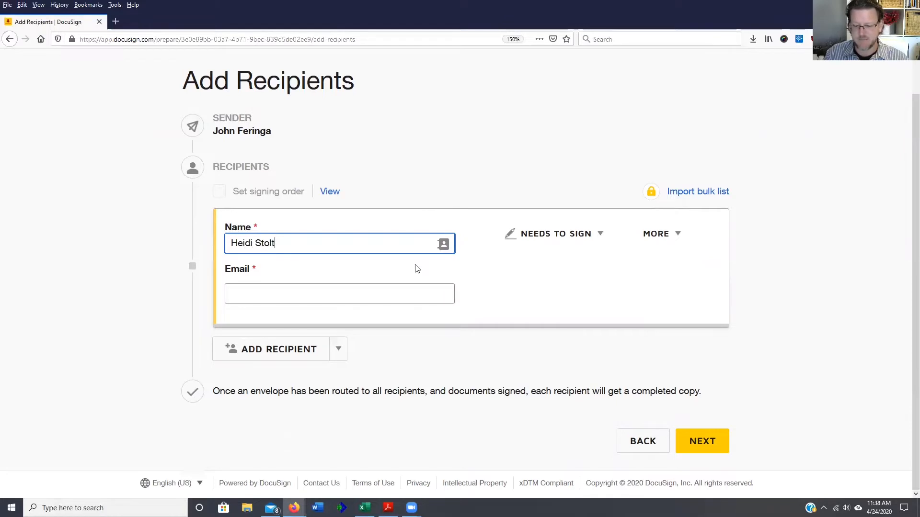
pyautogui.press('Tab')
pyautogui.press('Tab')
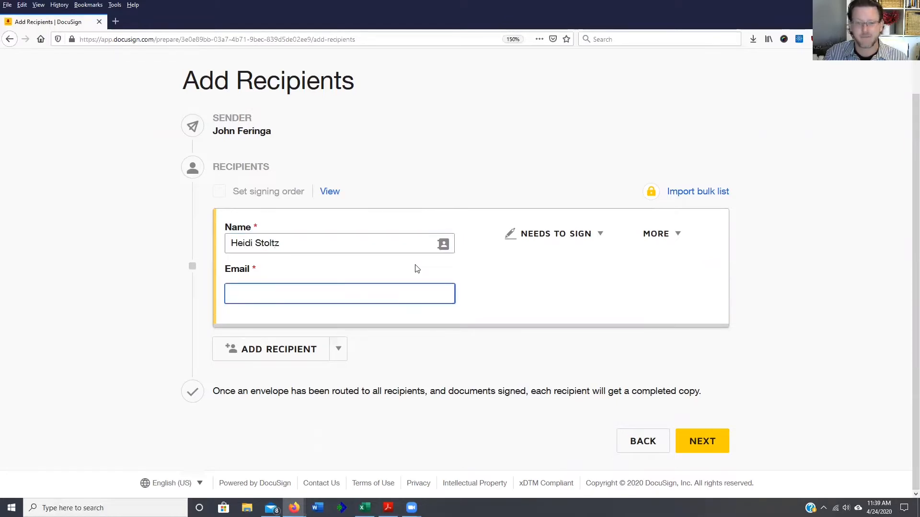
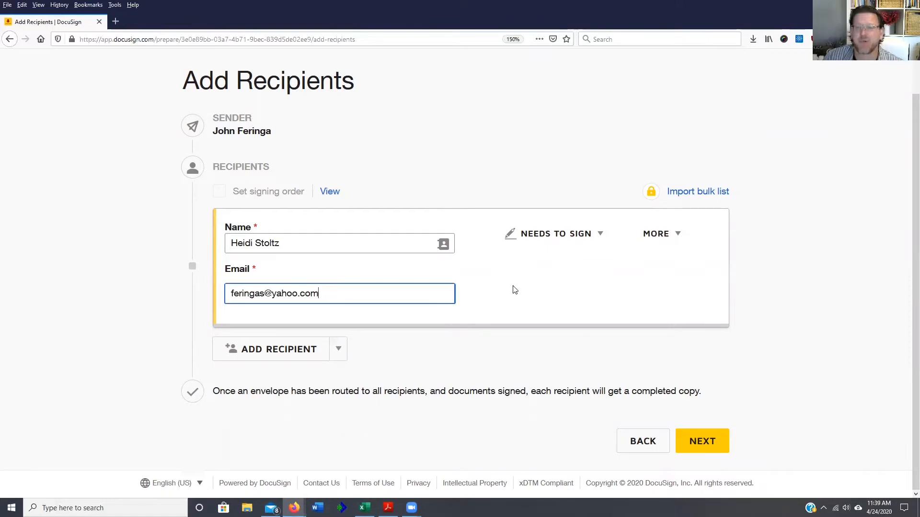
pyautogui.click(269, 351)
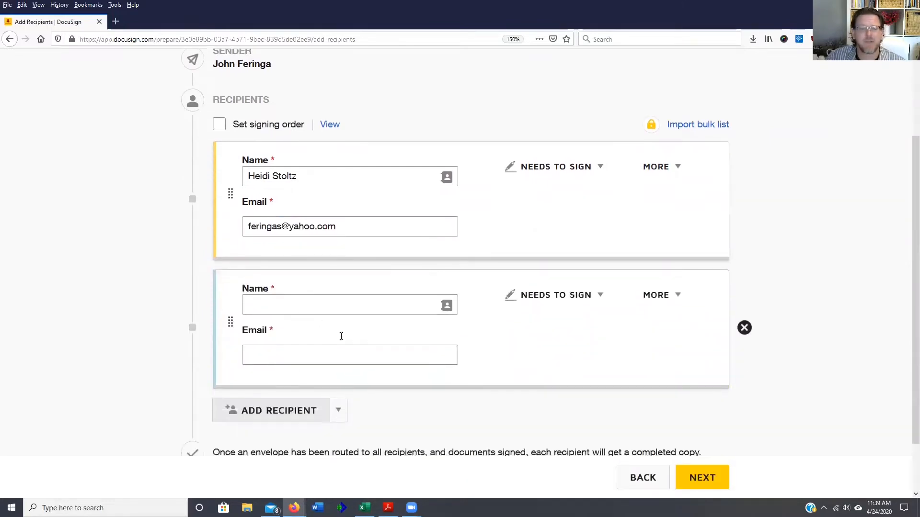
pyautogui.scroll(-2, 341, 336)
# - Fill the second recipient slot with a contact chosen from the address book
pyautogui.click(446, 244)
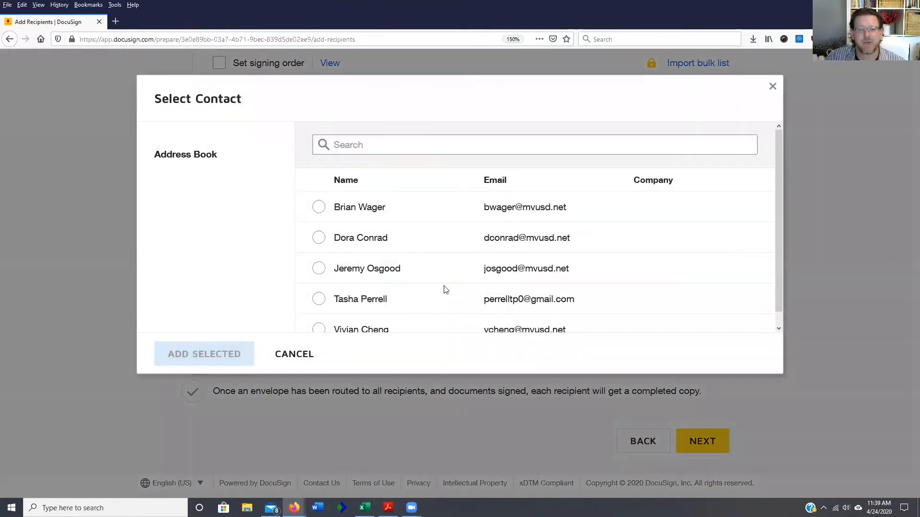
pyautogui.scroll(-1, 368, 313)
pyautogui.click(319, 317)
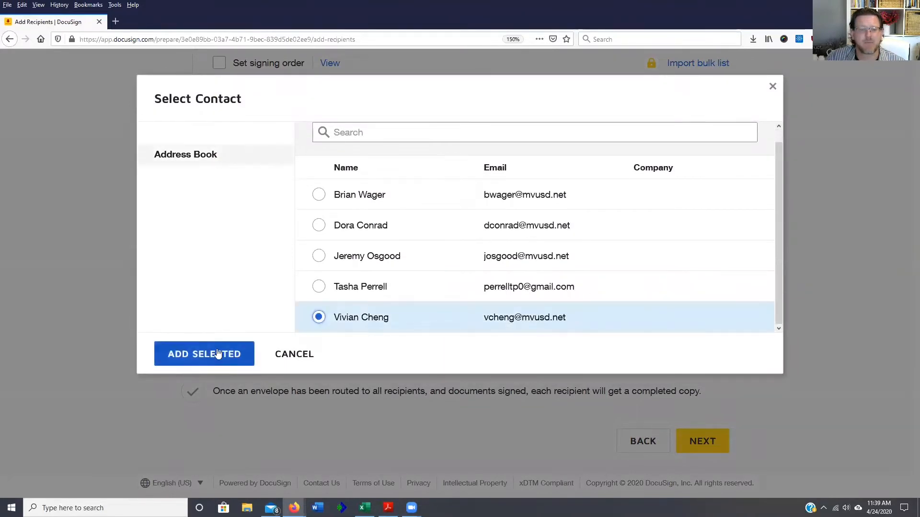
pyautogui.click(218, 354)
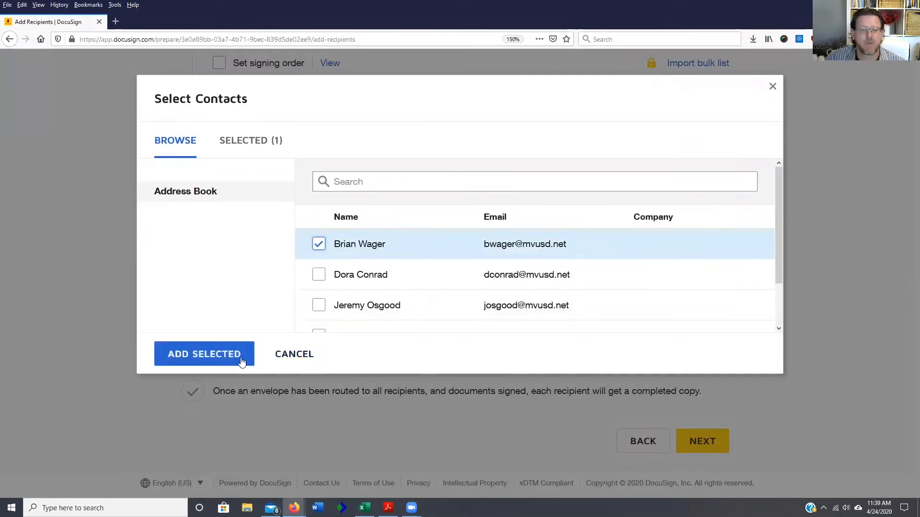
pyautogui.click(242, 359)
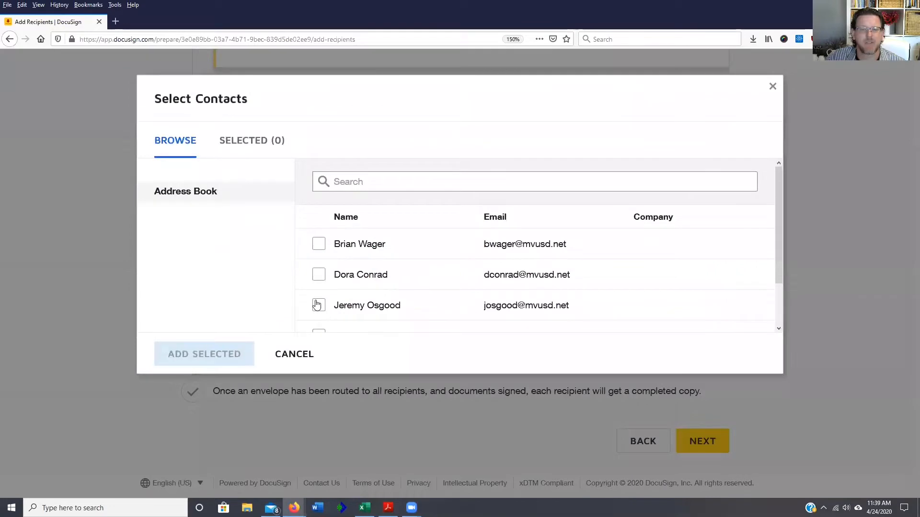
# - Add another address-book contact, bringing the envelope to four signers
pyautogui.click(319, 305)
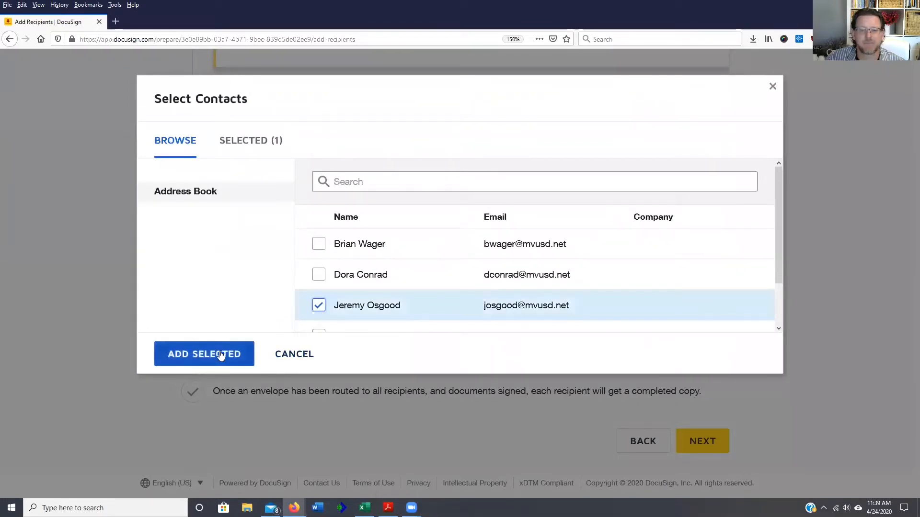
pyautogui.click(222, 353)
pyautogui.scroll(3, 578, 238)
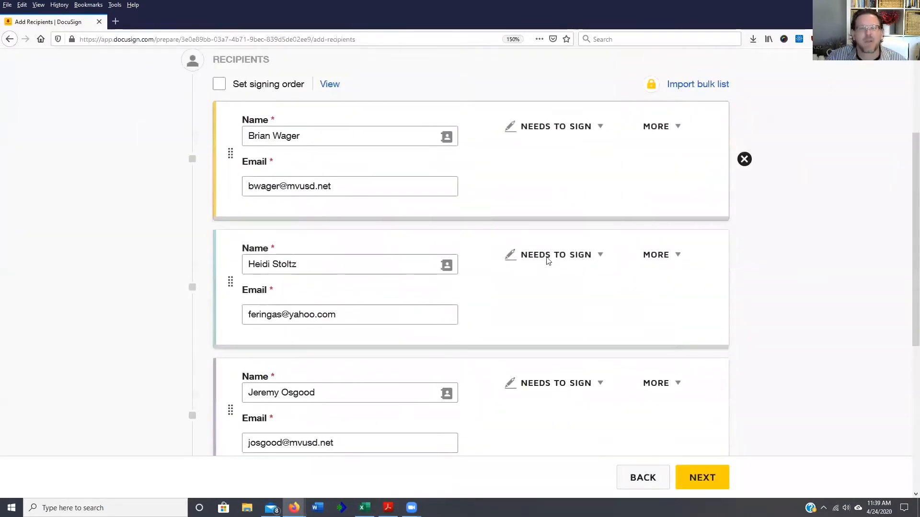
pyautogui.scroll(-5, 493, 376)
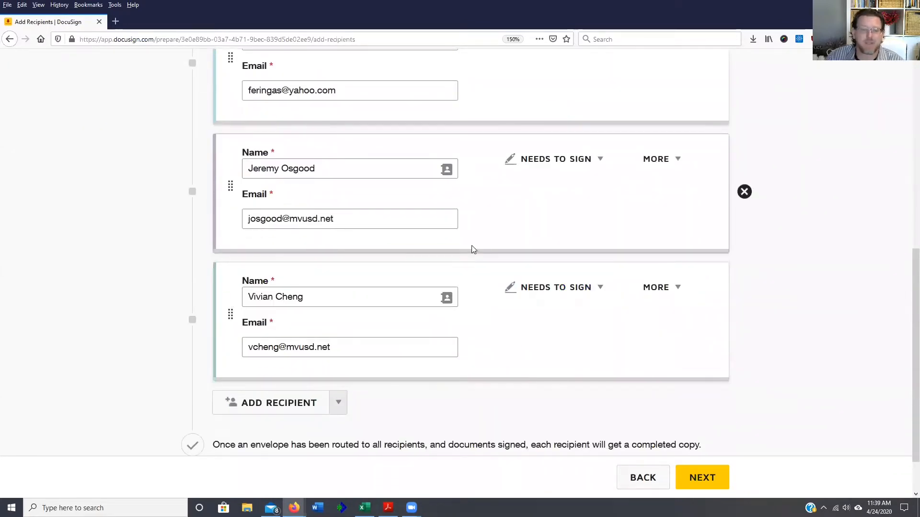
pyautogui.scroll(-1, 537, 327)
pyautogui.scroll(-1, 537, 328)
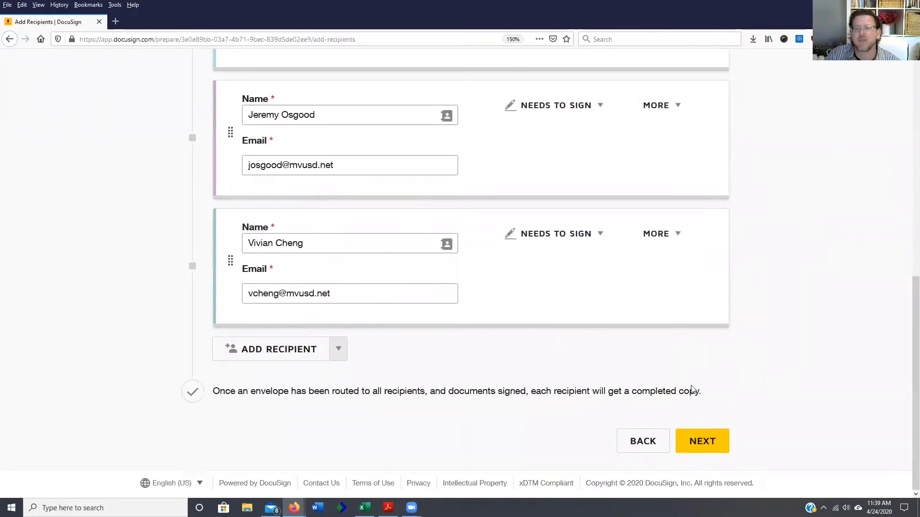
# - View the document at 100% and place a parent/guardian signature field assigned to the parent signer
pyautogui.click(699, 443)
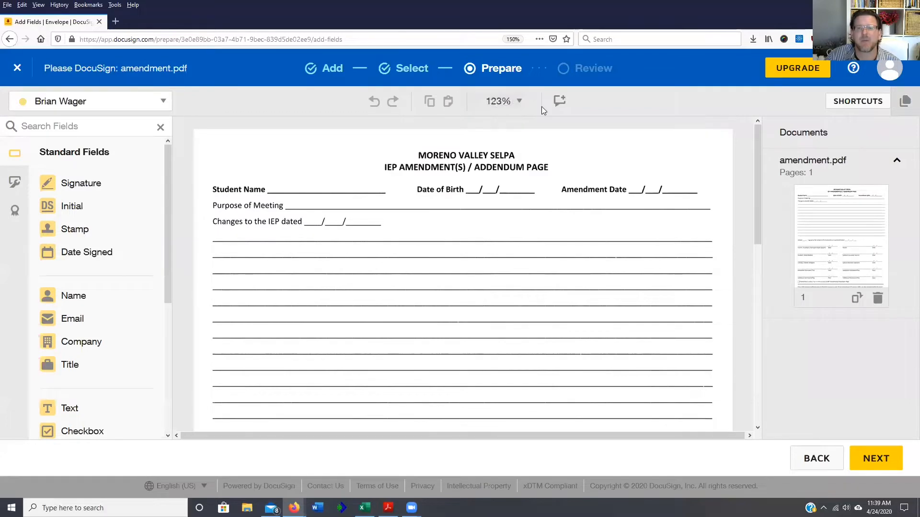
pyautogui.click(519, 101)
pyautogui.click(510, 193)
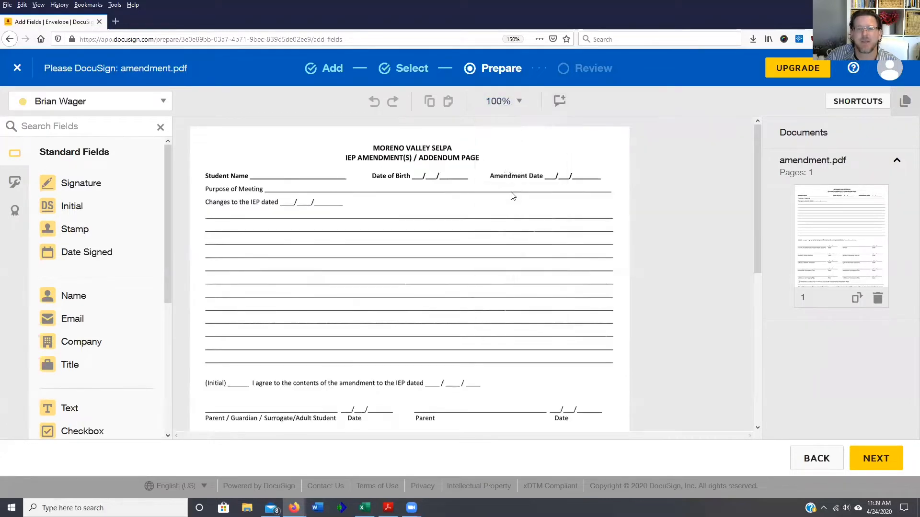
pyautogui.scroll(-5, 456, 254)
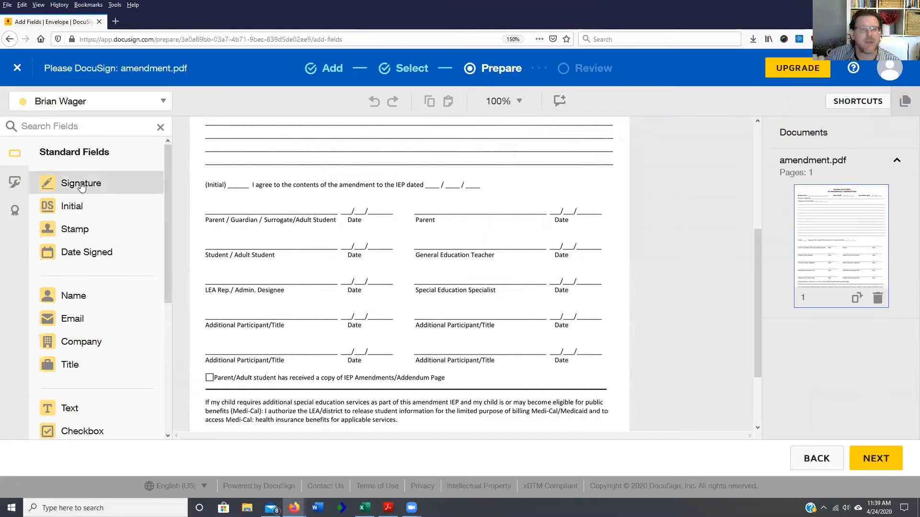
pyautogui.moveTo(127, 189)
pyautogui.mouseDown()
pyautogui.moveTo(220, 200)
pyautogui.moveTo(203, 195)
pyautogui.mouseUp()
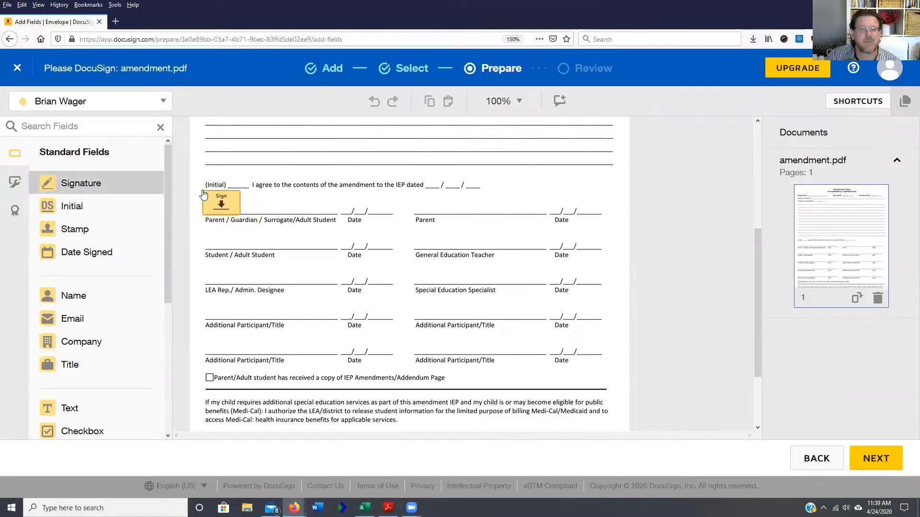
pyautogui.click(795, 182)
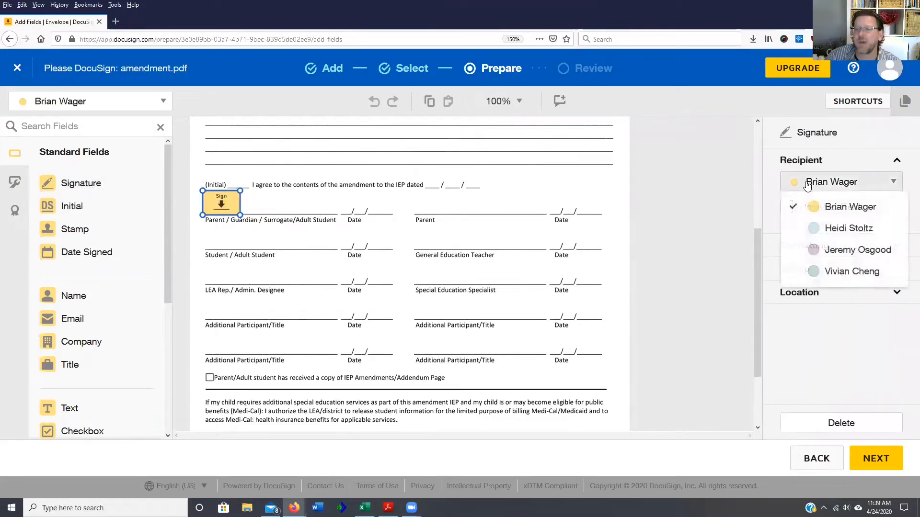
pyautogui.click(823, 229)
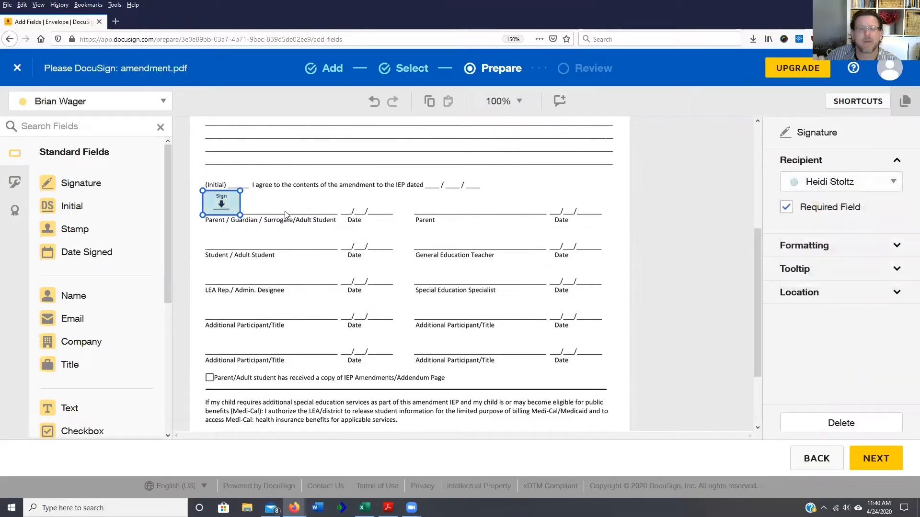
pyautogui.click(71, 232)
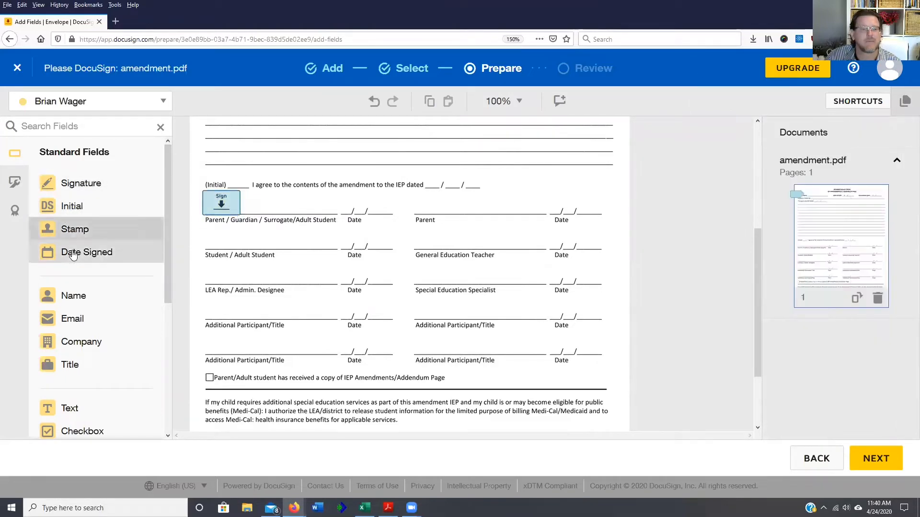
# - Add Date Signed and Initial fields for the parent signer at the date line and (Initial) blank
pyautogui.moveTo(72, 253); pyautogui.dragTo(343, 201)
pyautogui.click(805, 187)
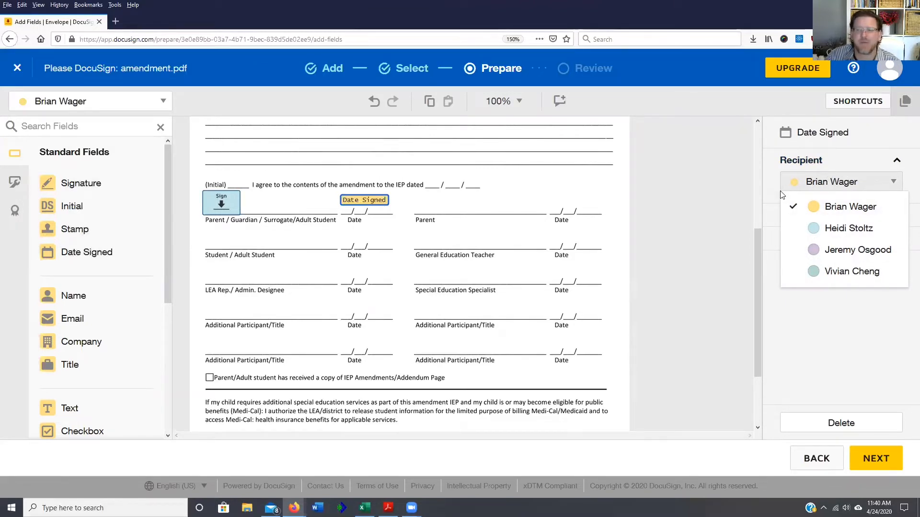
pyautogui.click(818, 229)
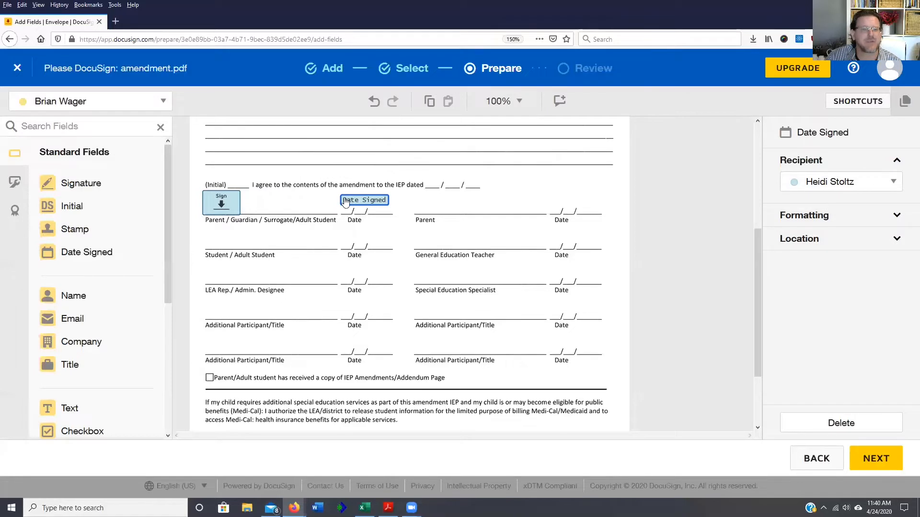
pyautogui.moveTo(72, 206); pyautogui.dragTo(229, 167)
pyautogui.click(842, 182)
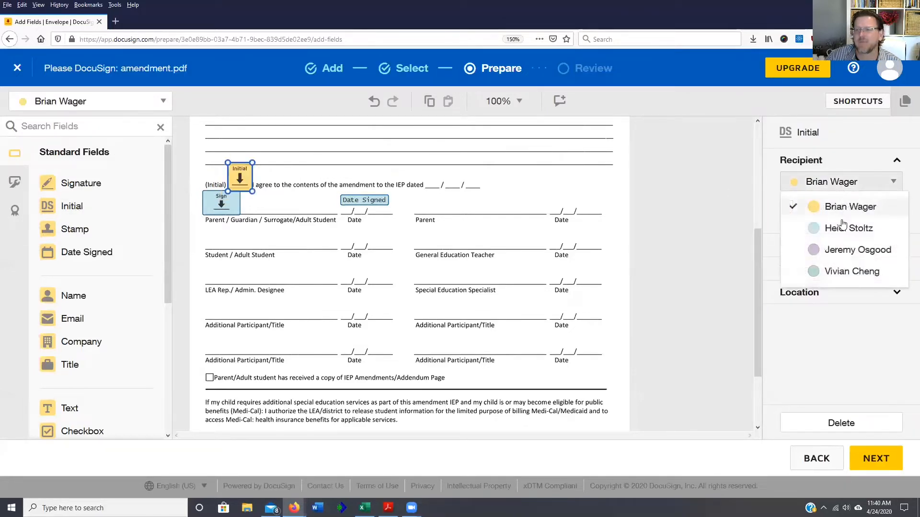
pyautogui.click(843, 228)
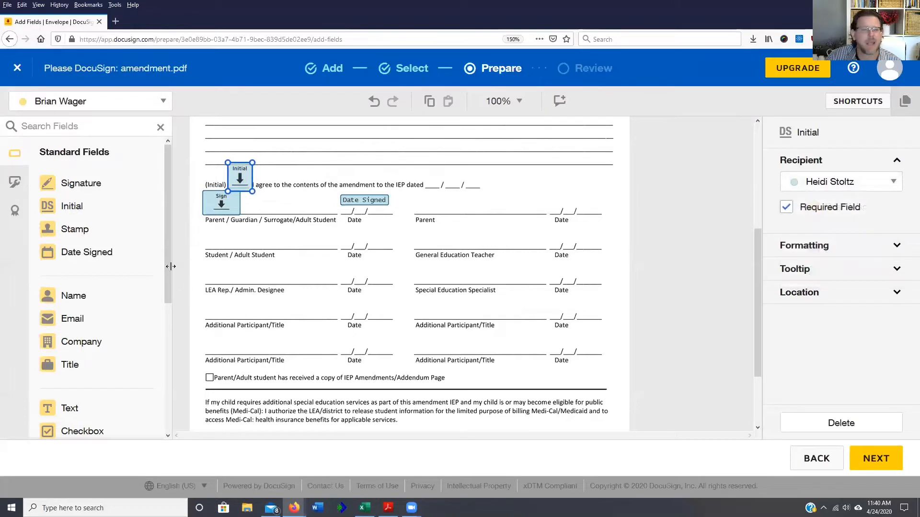
# - Place Signature and Date Signed fields on the LEA Rep. line, assigned to the LEA signer
pyautogui.moveTo(96, 183); pyautogui.dragTo(207, 265)
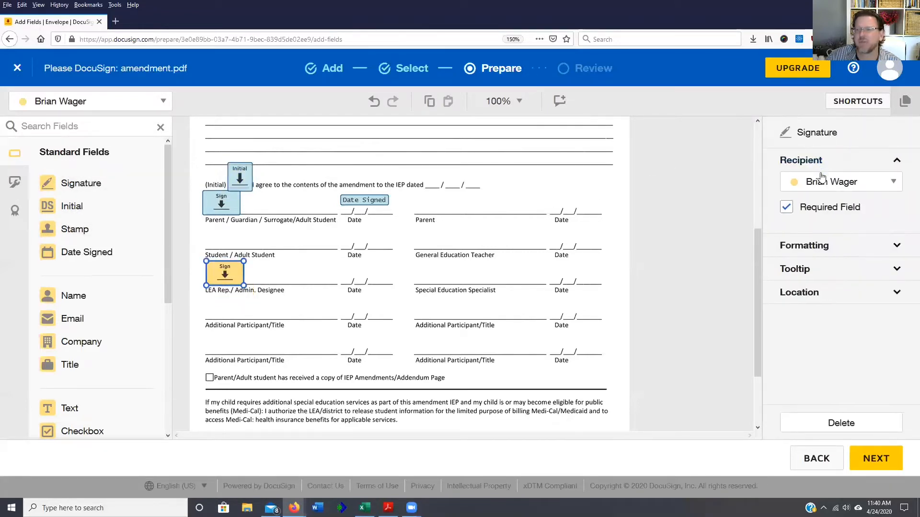
pyautogui.click(831, 183)
pyautogui.click(852, 270)
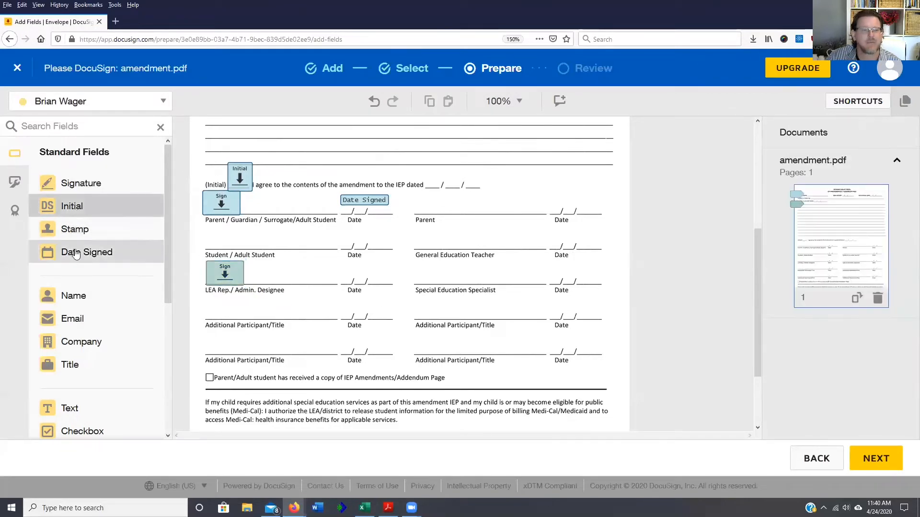
pyautogui.moveTo(73, 251); pyautogui.dragTo(364, 271)
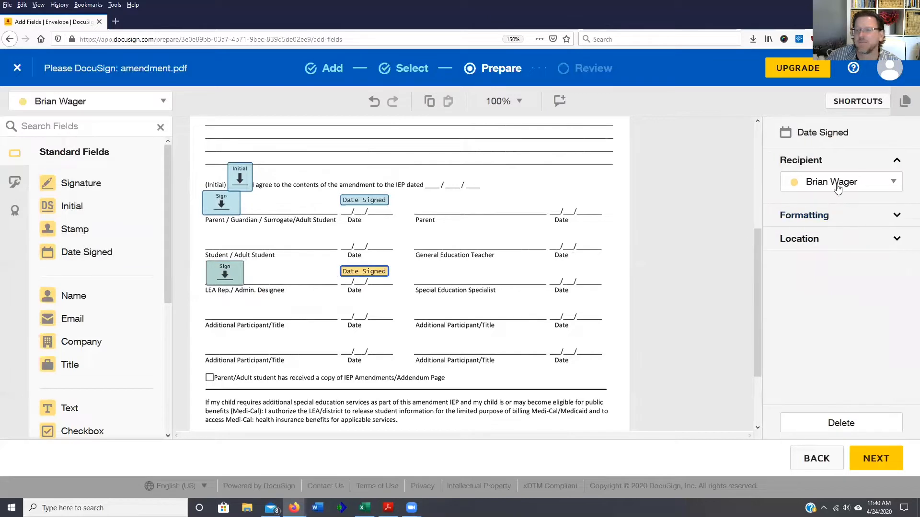
pyautogui.click(838, 184)
pyautogui.click(848, 271)
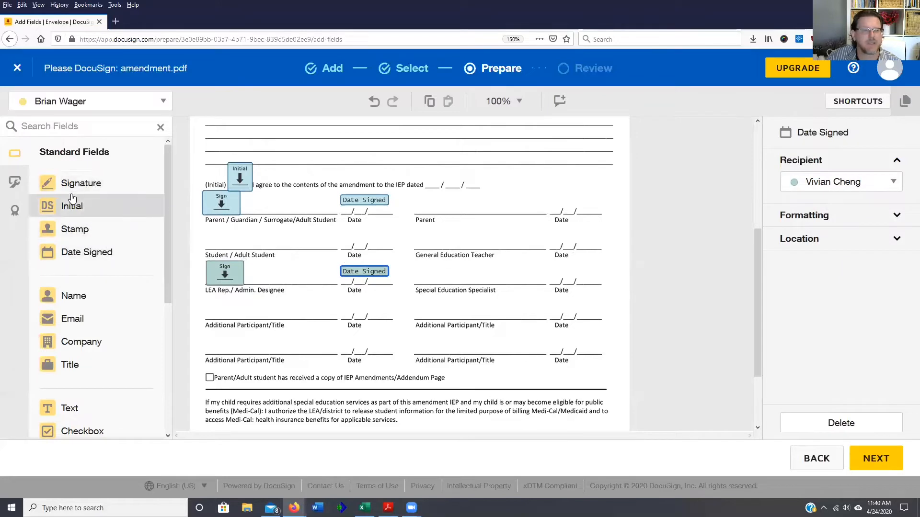
# - Add signature and date fields for the General Education Teacher and a specialist signature
pyautogui.moveTo(56, 186); pyautogui.dragTo(451, 227)
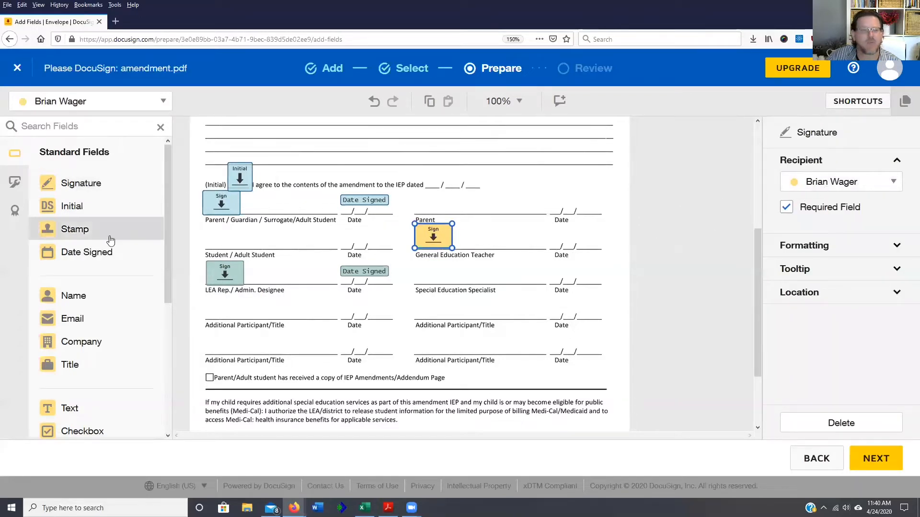
pyautogui.moveTo(72, 251); pyautogui.dragTo(551, 236)
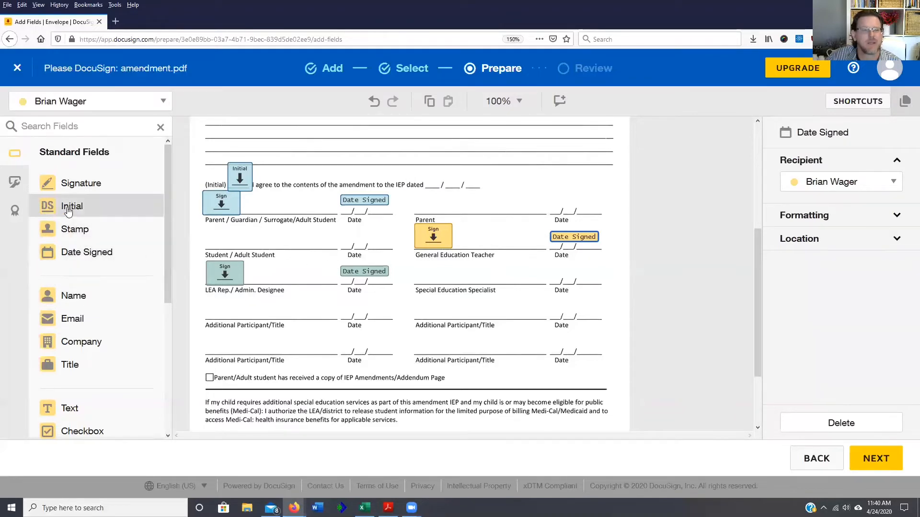
pyautogui.moveTo(72, 192)
pyautogui.mouseDown()
pyautogui.moveTo(307, 249)
pyautogui.moveTo(433, 263)
pyautogui.mouseUp()
pyautogui.click(843, 182)
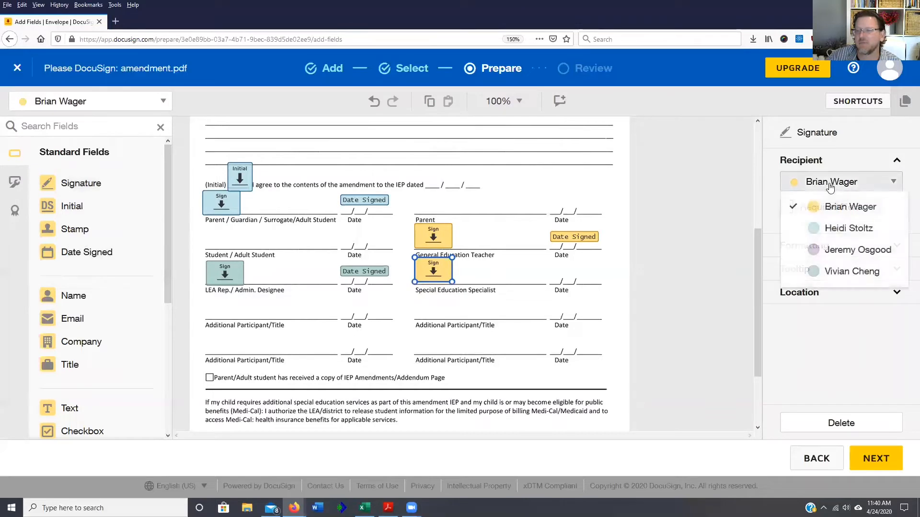
pyautogui.click(835, 251)
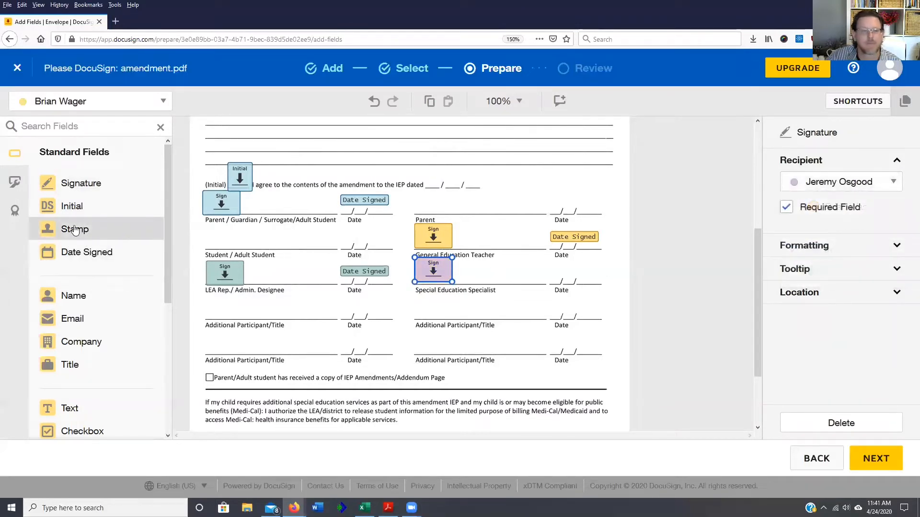
# - Place a Date Signed field on the specialist's date line, assigned to the specialist signer
pyautogui.moveTo(74, 253); pyautogui.dragTo(551, 272)
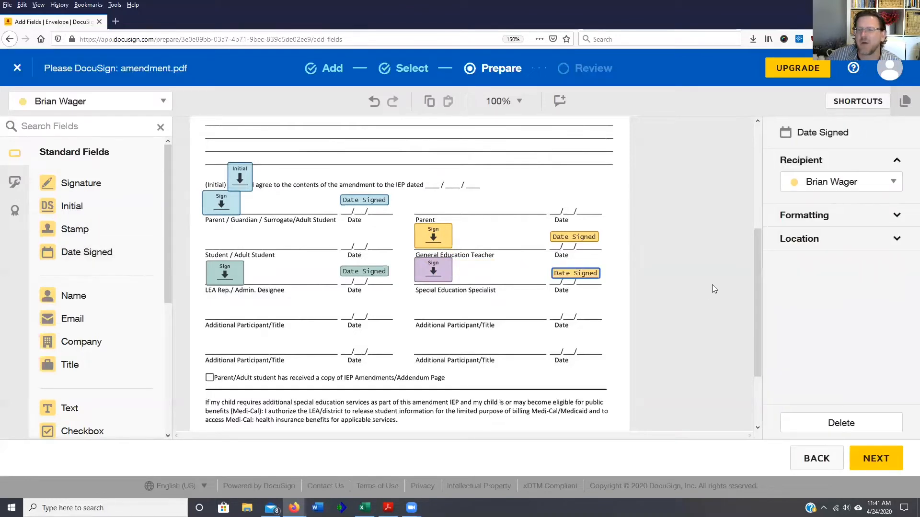
pyautogui.click(833, 184)
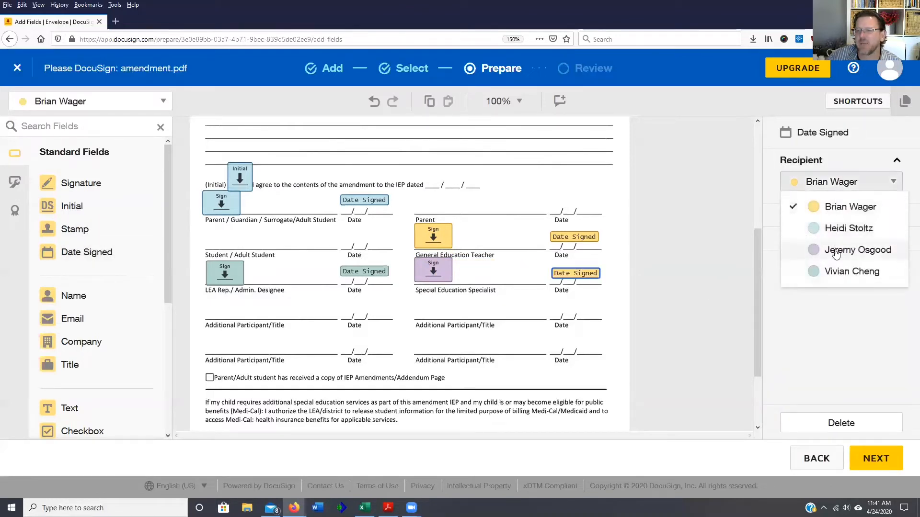
pyautogui.click(832, 252)
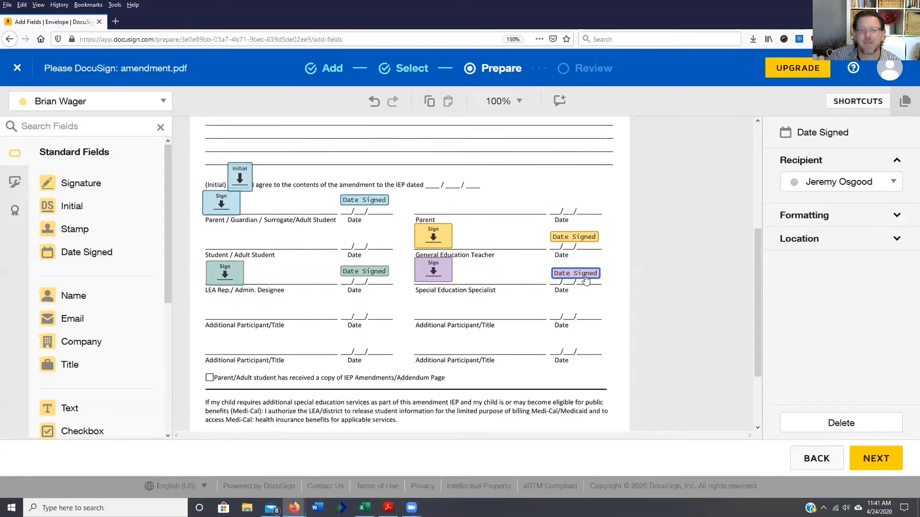
pyautogui.click(834, 182)
pyautogui.click(833, 225)
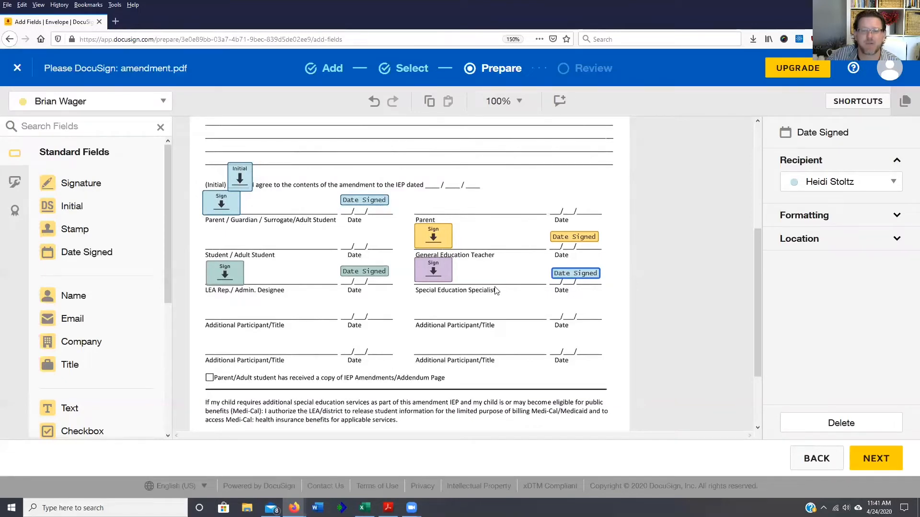
pyautogui.click(804, 190)
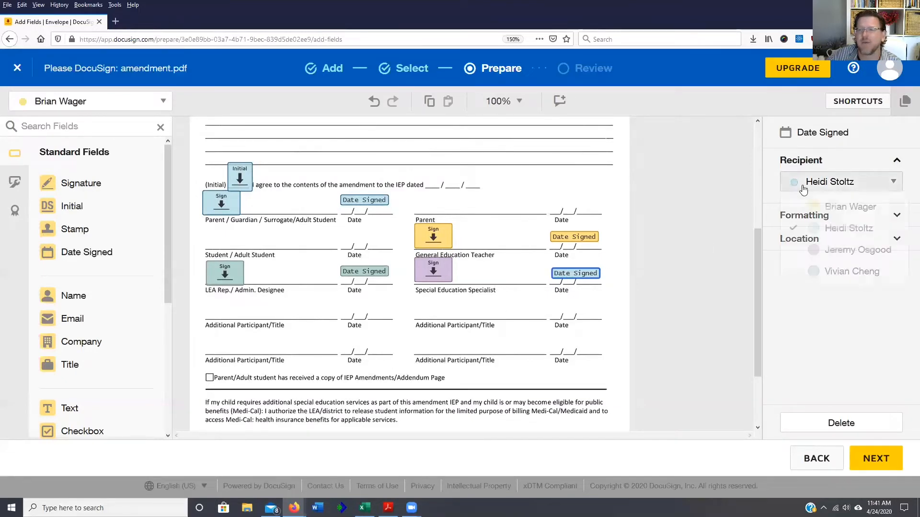
pyautogui.click(829, 249)
pyautogui.click(524, 323)
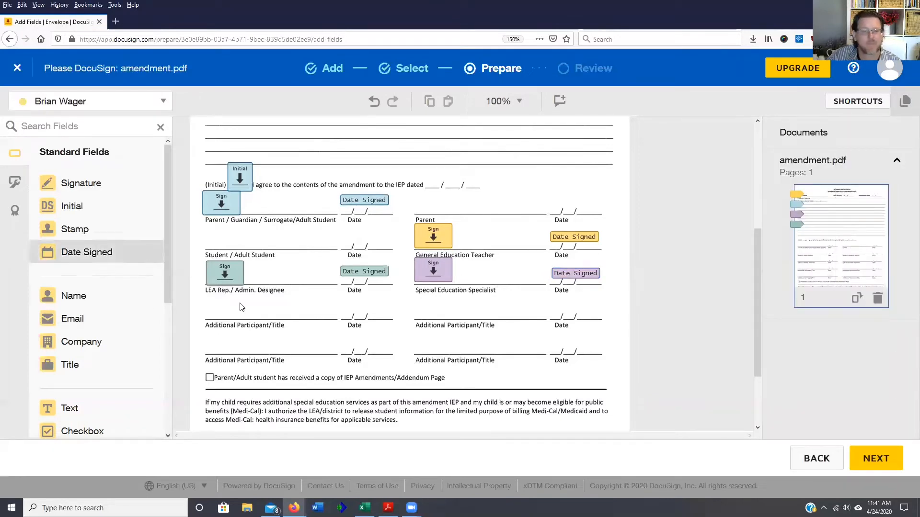
# - Place an Initial field at the copy-received checkbox, assigned to the parent signer
pyautogui.scroll(-3, 263, 279)
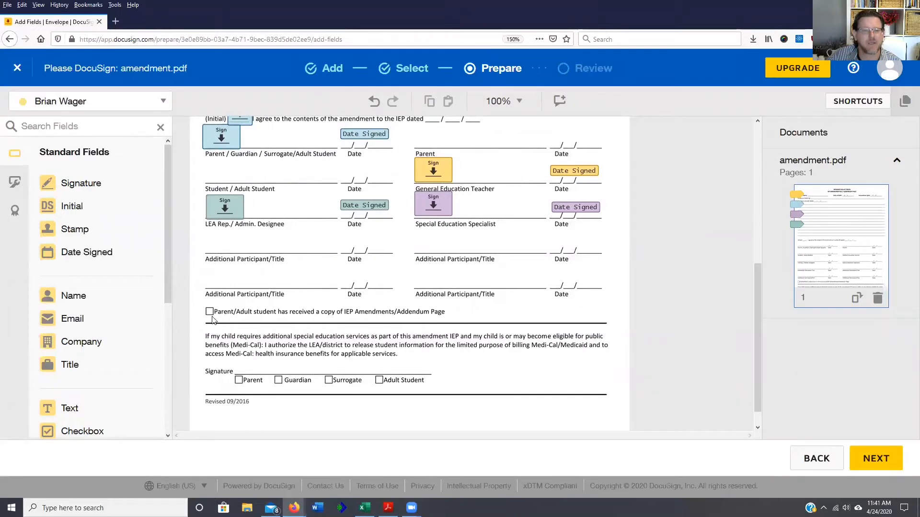
pyautogui.moveTo(72, 206); pyautogui.dragTo(199, 298)
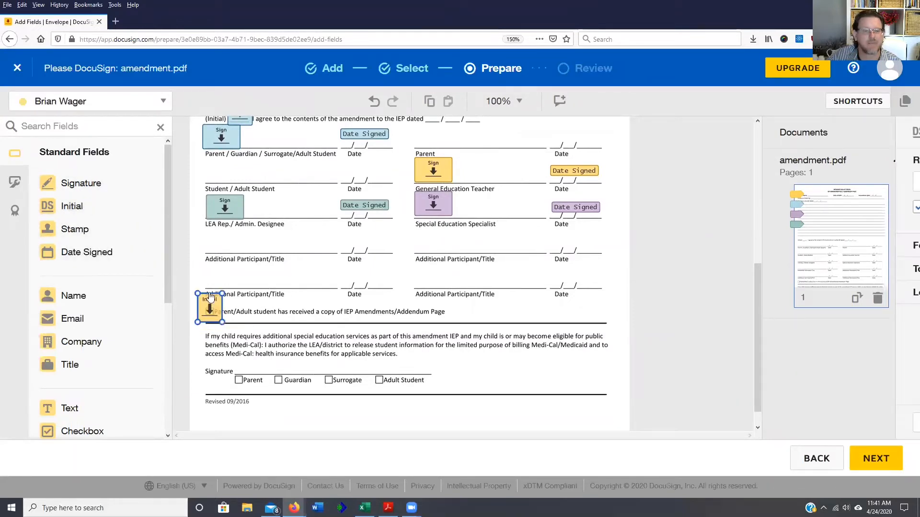
pyautogui.click(836, 182)
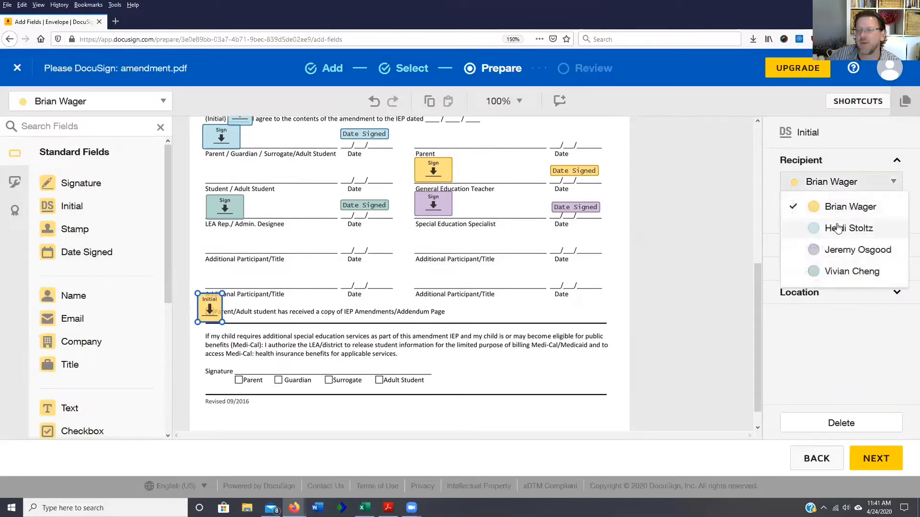
pyautogui.click(848, 228)
pyautogui.scroll(-1, 544, 345)
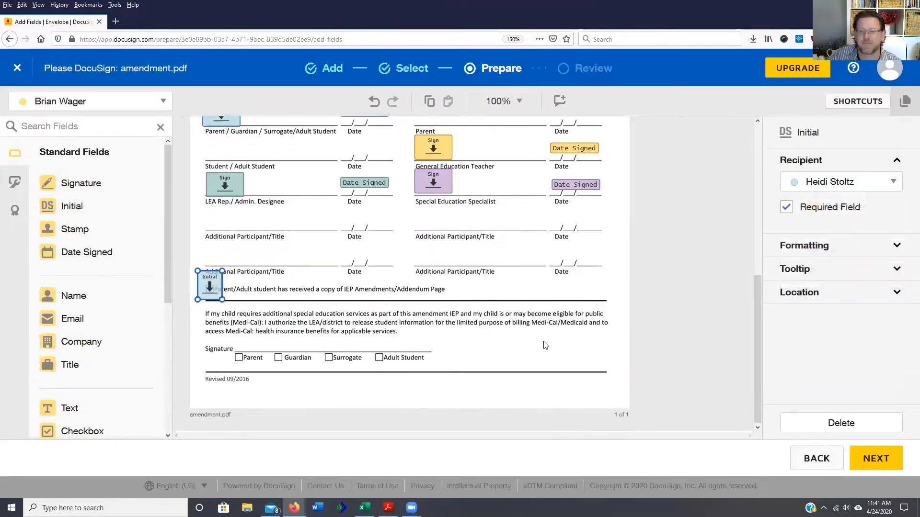
pyautogui.scroll(3, 545, 345)
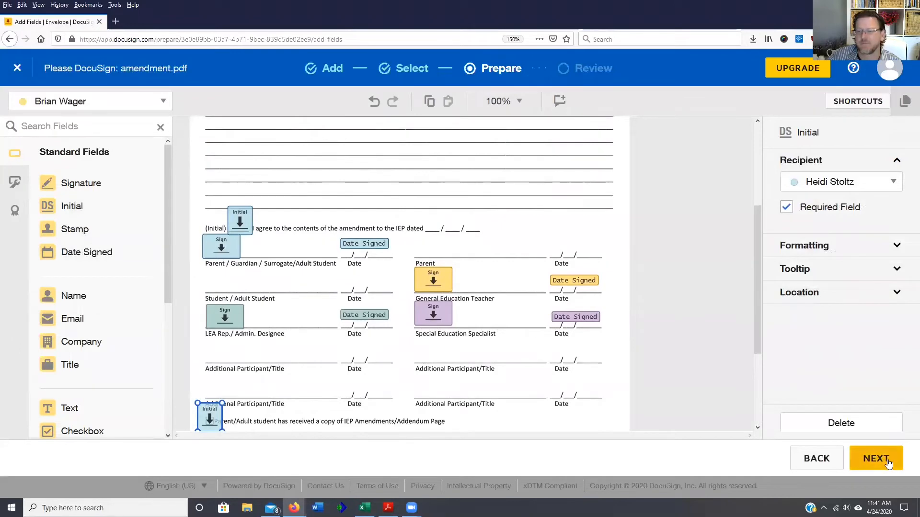
# - Set the email subject to 'Please sign the IEP document electronically' and enable reminders every 2 days
pyautogui.click(880, 459)
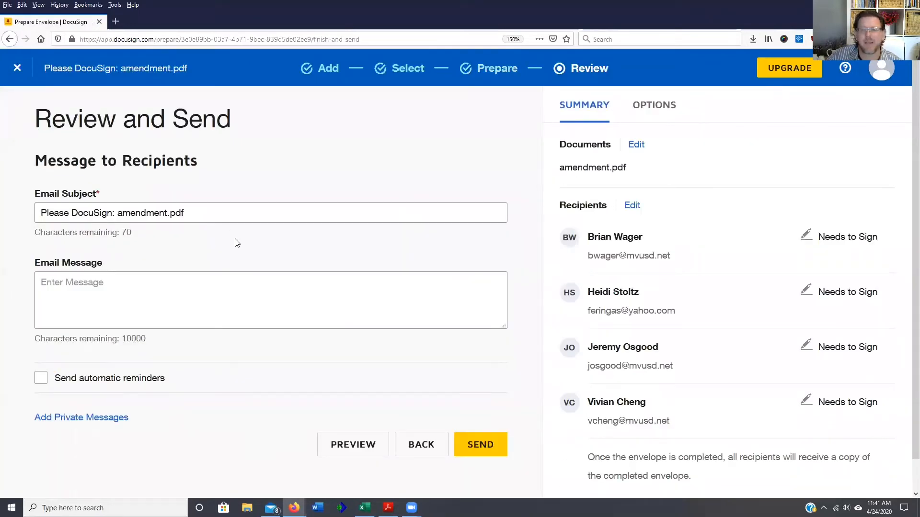
pyautogui.scroll(-1, 280, 262)
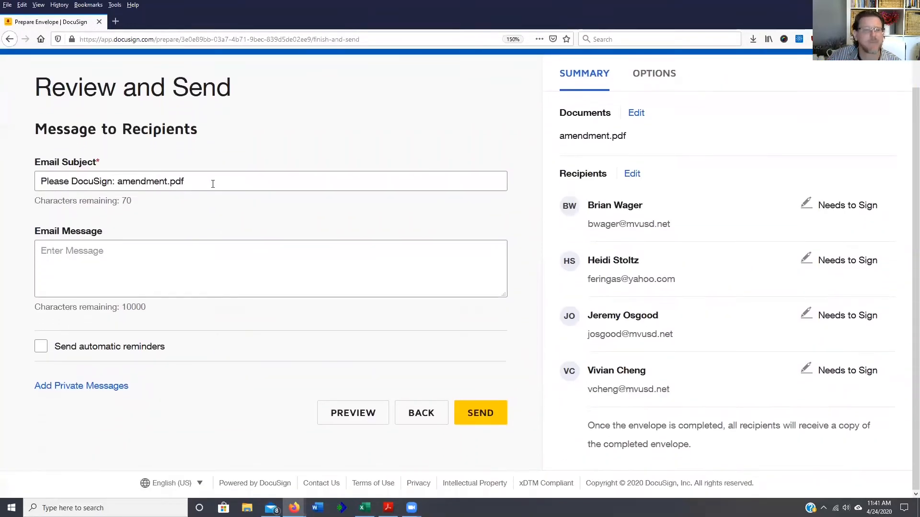
pyautogui.moveTo(211, 183); pyautogui.dragTo(5, 186)
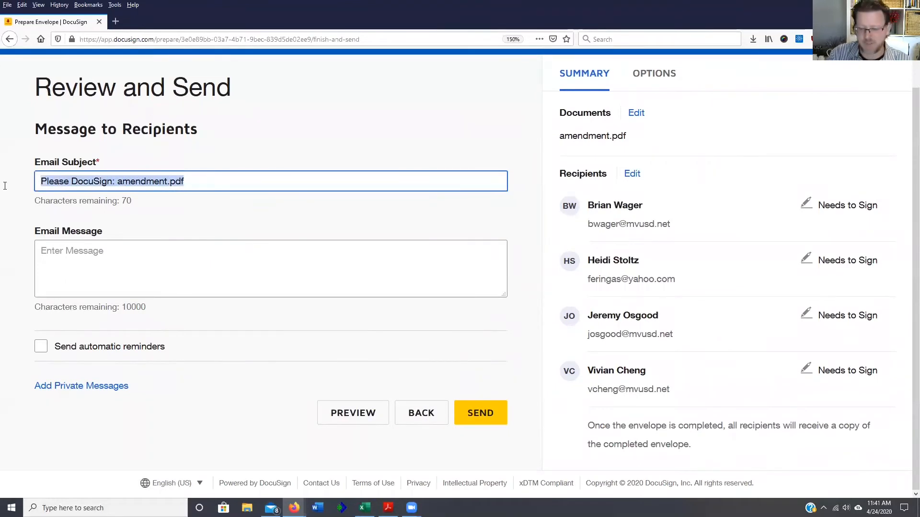
pyautogui.write('Please sig')
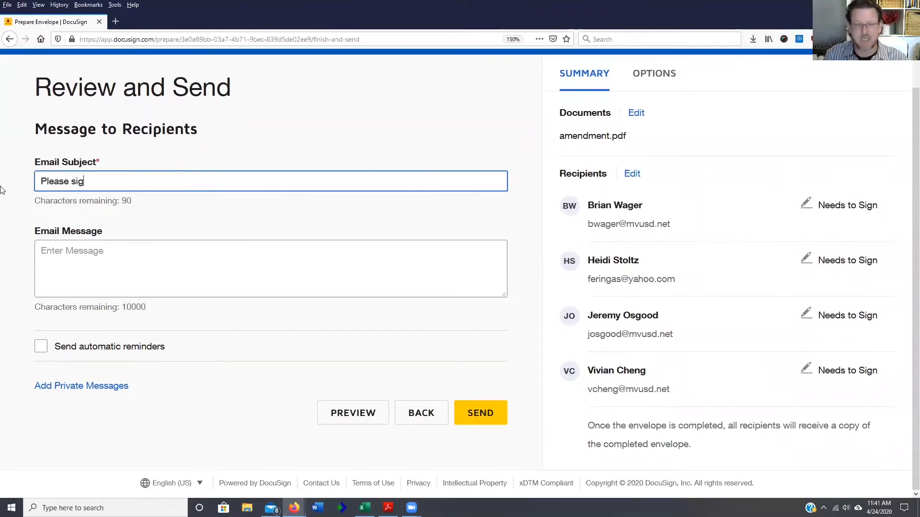
pyautogui.write('n the IEP document ele')
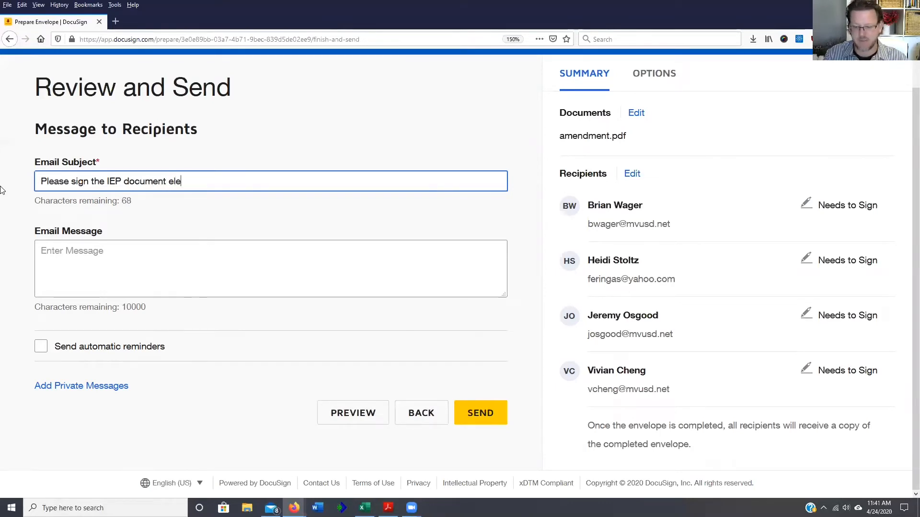
pyautogui.write('ctronically')
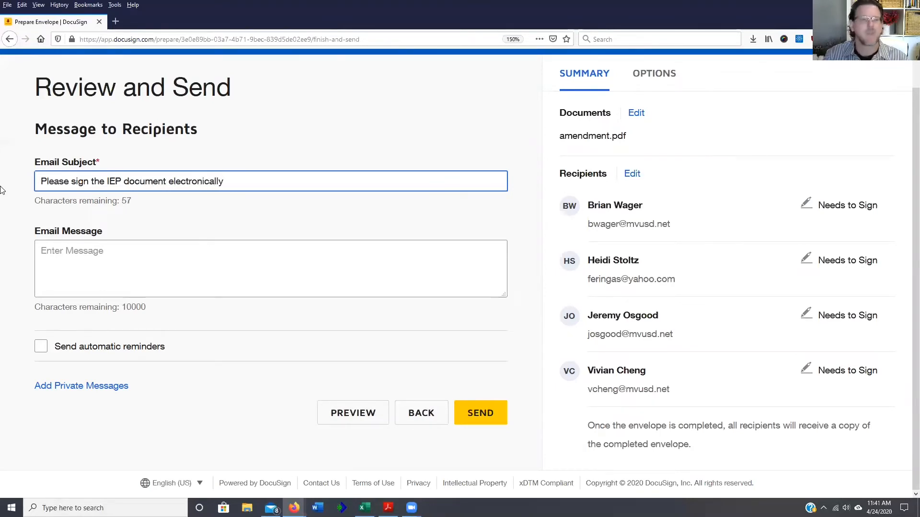
pyautogui.click(66, 277)
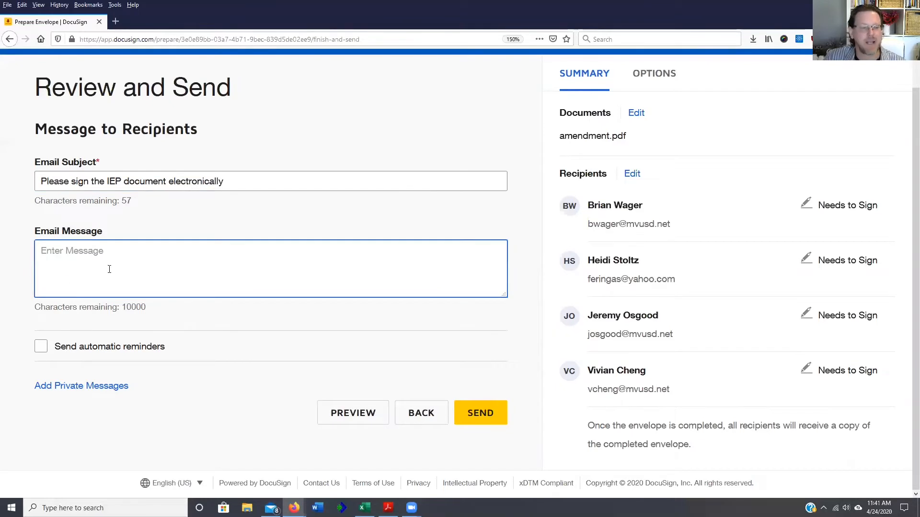
pyautogui.click(88, 351)
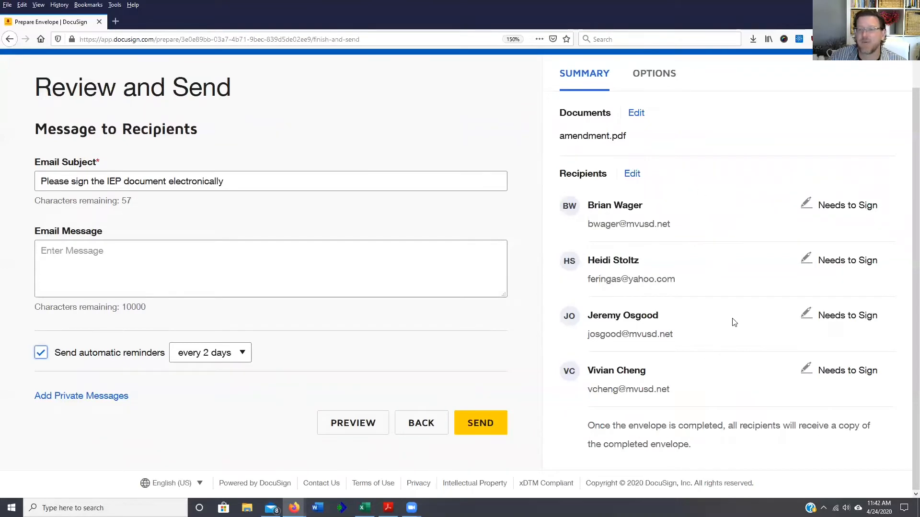
pyautogui.click(353, 424)
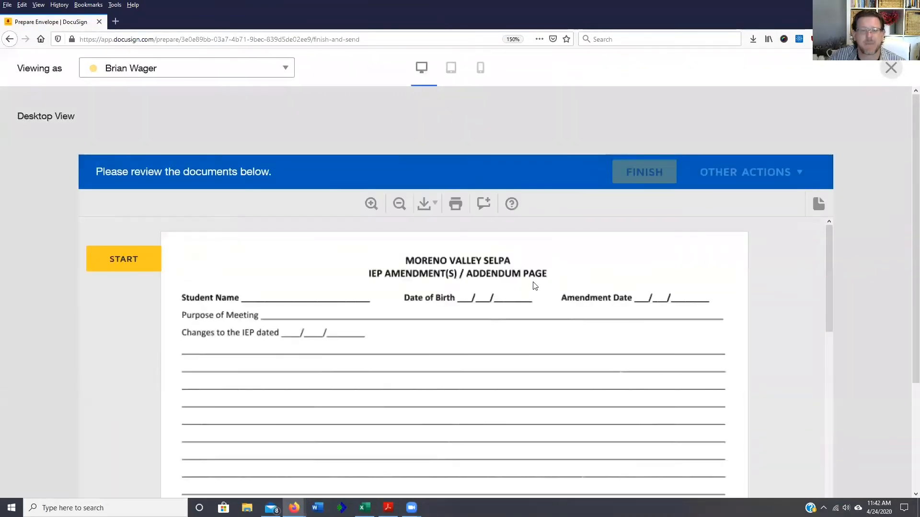
pyautogui.scroll(-5, 535, 286)
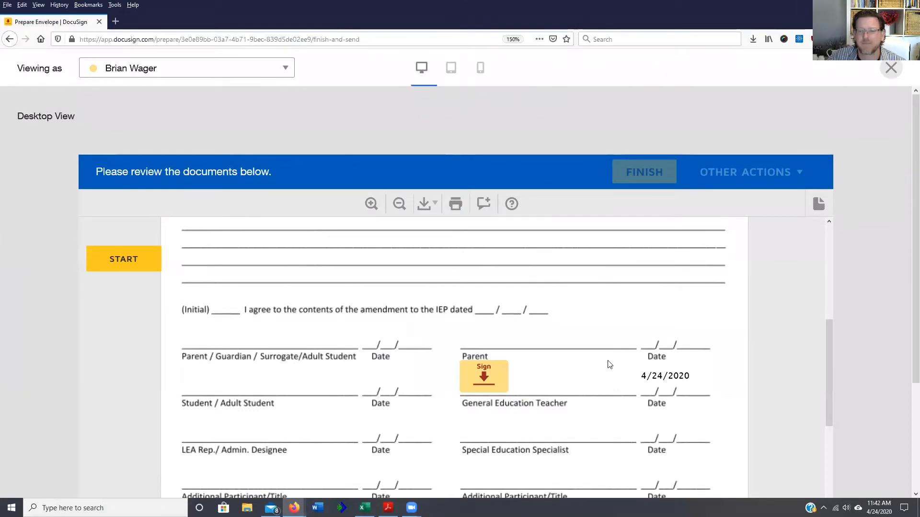
pyautogui.scroll(-8, 610, 365)
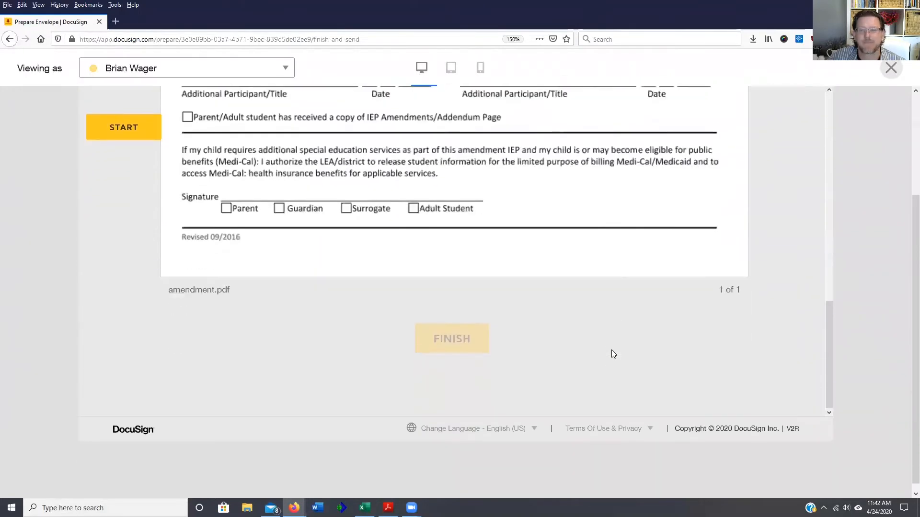
pyautogui.scroll(5, 790, 198)
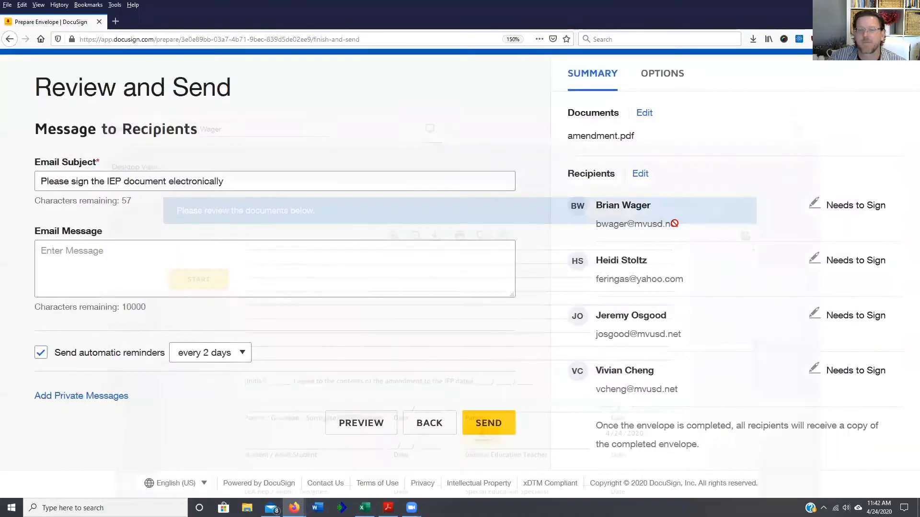
pyautogui.click(891, 67)
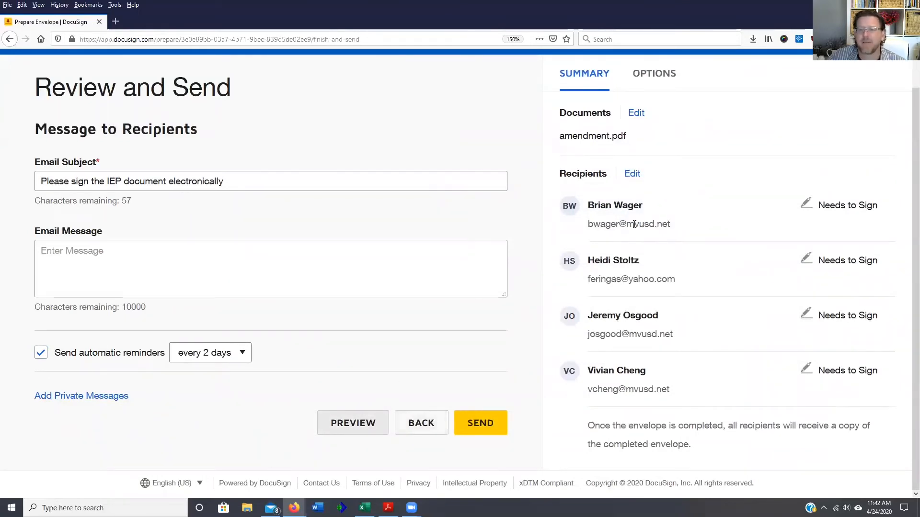
# - Return to Add Recipients and open then close the address book without choosing anyone
pyautogui.click(422, 425)
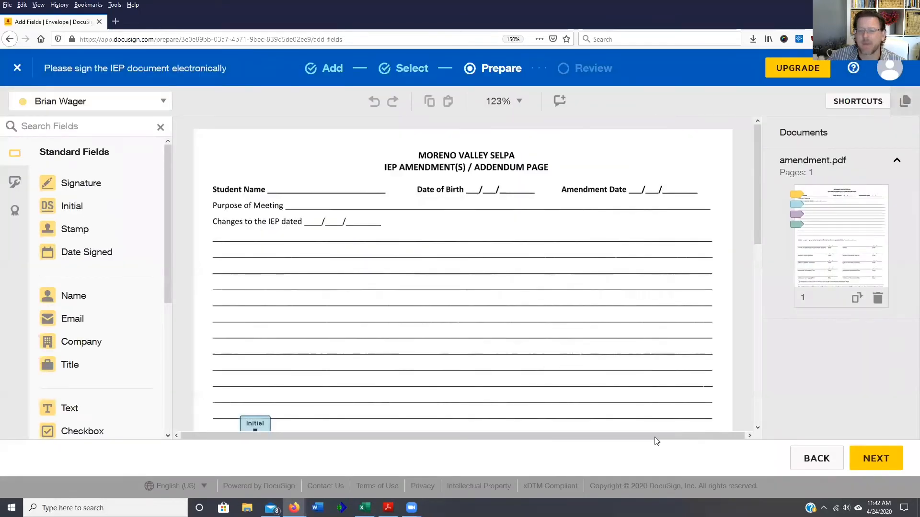
pyautogui.click(812, 459)
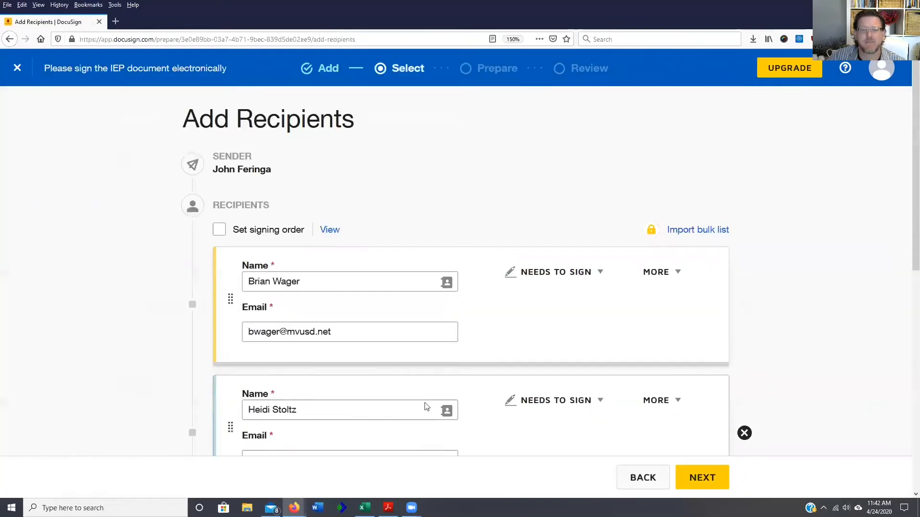
pyautogui.scroll(-3, 464, 390)
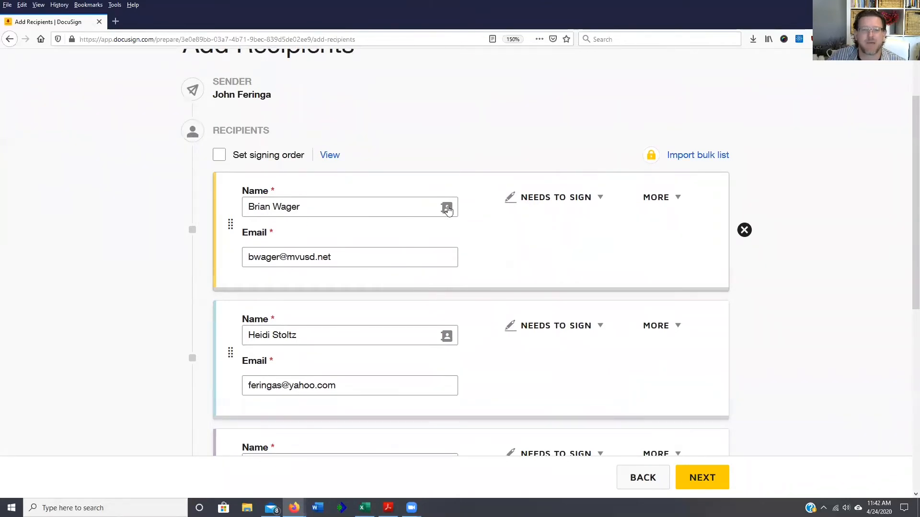
pyautogui.click(447, 209)
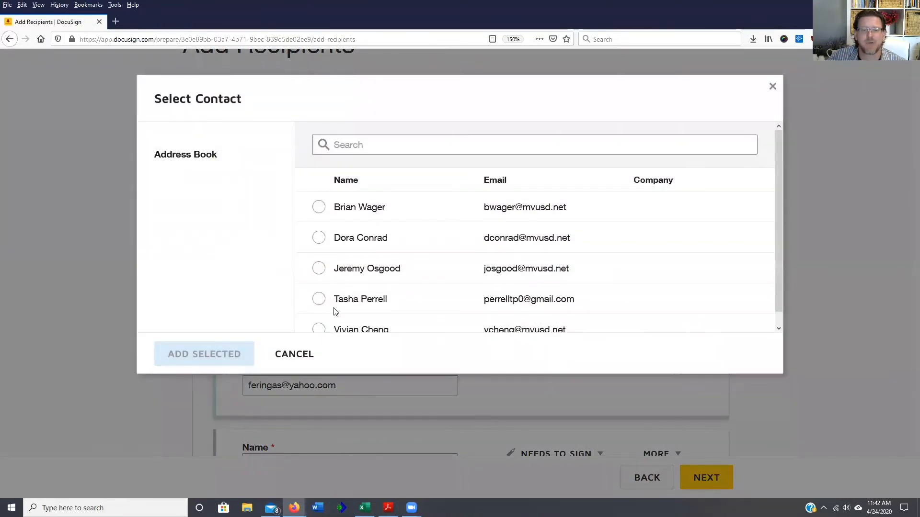
pyautogui.scroll(-1, 336, 311)
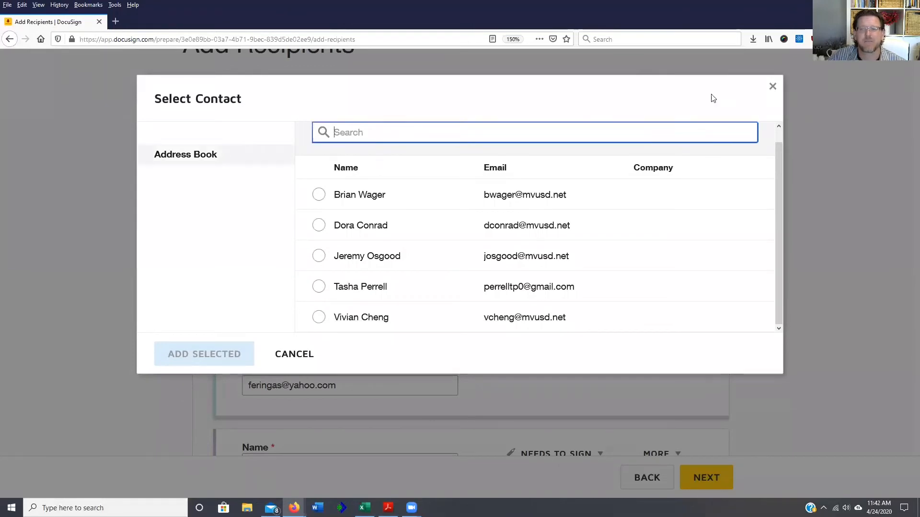
pyautogui.click(772, 87)
# - Replace the first recipient's name and e-mail with the sender's own name and mvusd.net address
pyautogui.tripleClick(340, 206)
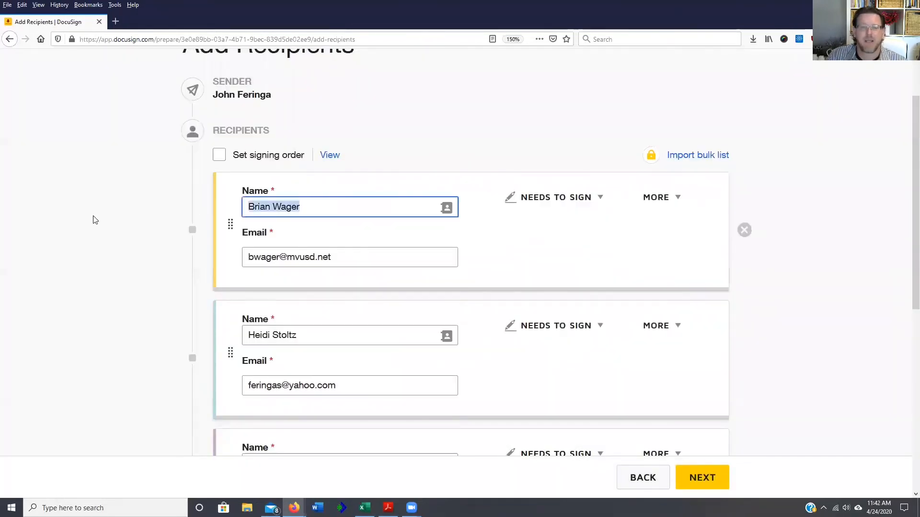
pyautogui.write('John Feri')
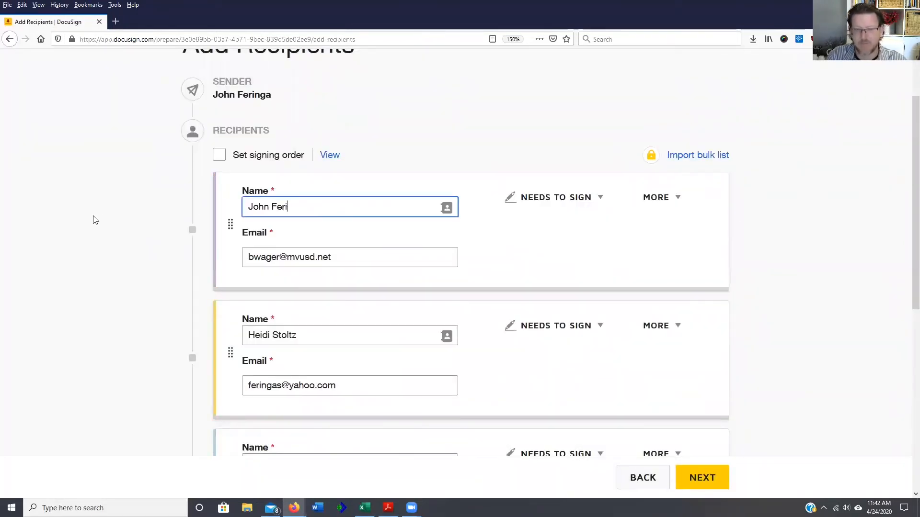
pyautogui.write('nga')
pyautogui.press('Tab')
pyautogui.press('Tab')
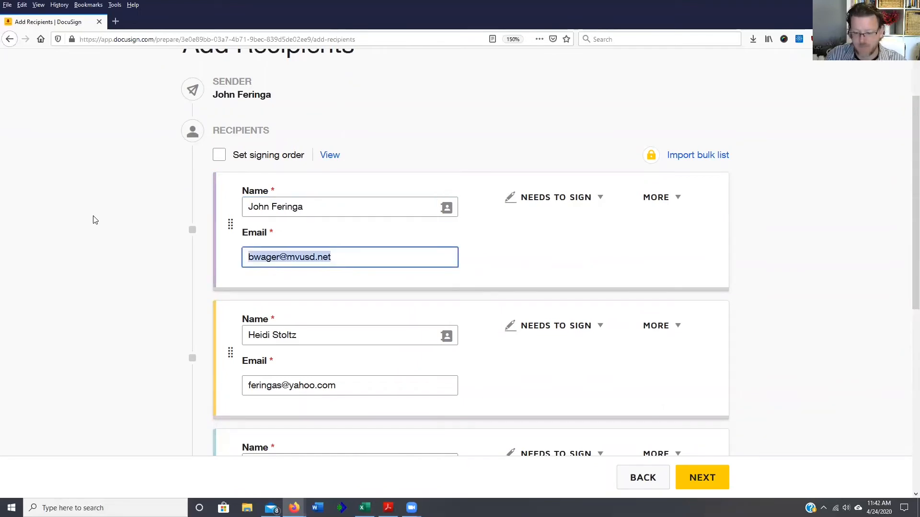
pyautogui.press('Home')
pyautogui.press('Delete')
pyautogui.press('Delete')
pyautogui.press('Delete')
pyautogui.press('Delete')
pyautogui.press('Delete')
pyautogui.press('Delete')
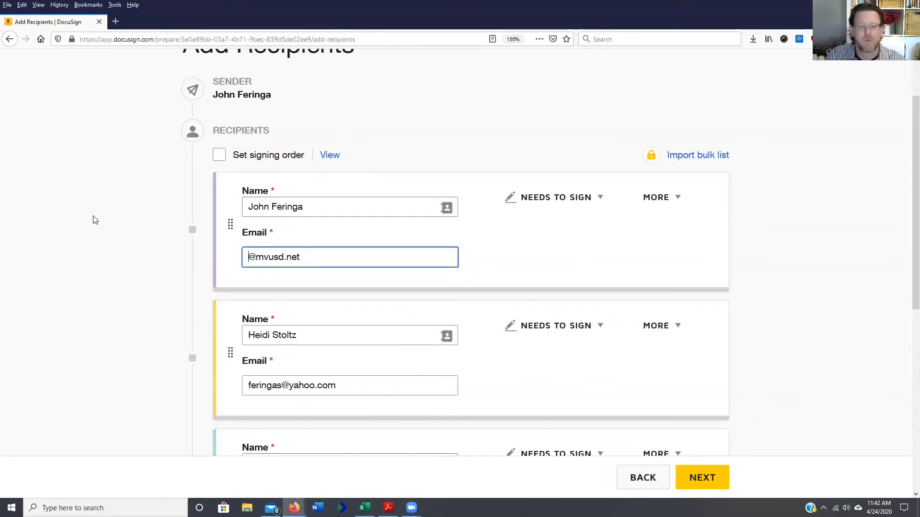
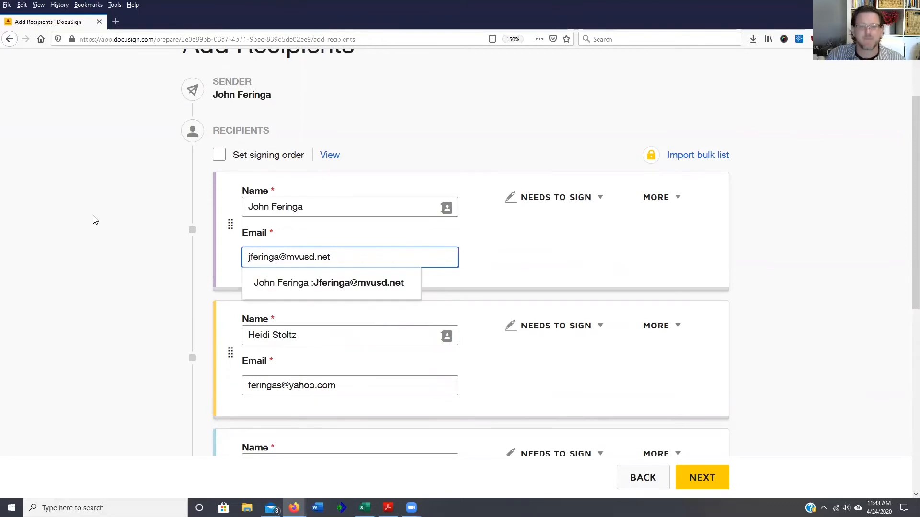
pyautogui.click(692, 280)
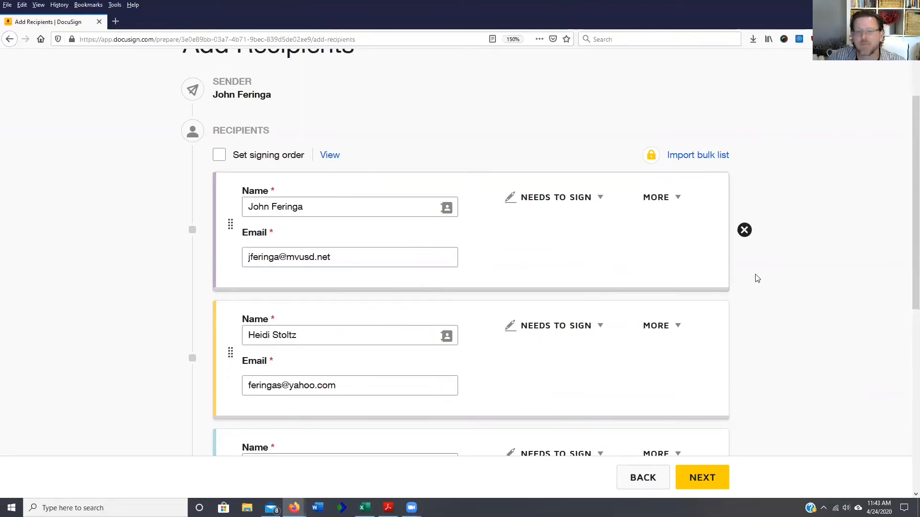
pyautogui.scroll(-1, 736, 450)
# - Inspect the signature and Date Signed fields on the IEP document, then continue to Review and Send
pyautogui.click(702, 478)
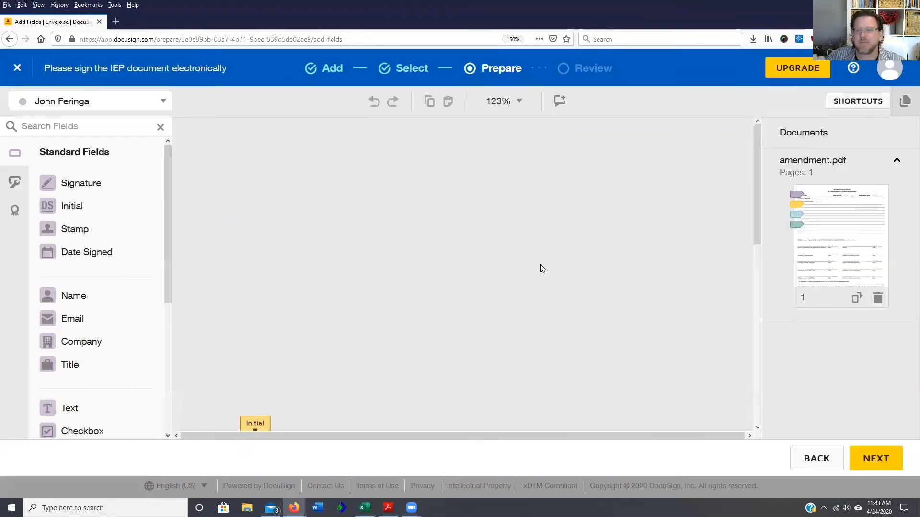
pyautogui.scroll(-5, 558, 280)
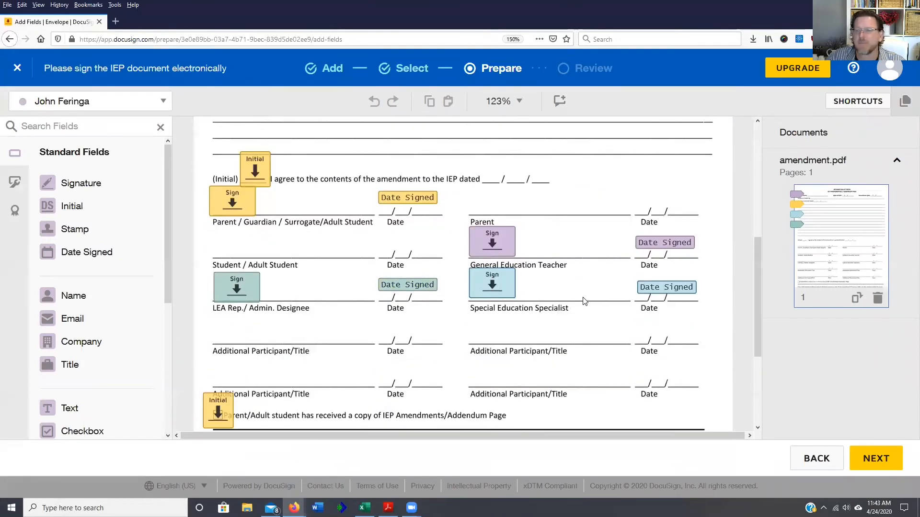
pyautogui.click(492, 244)
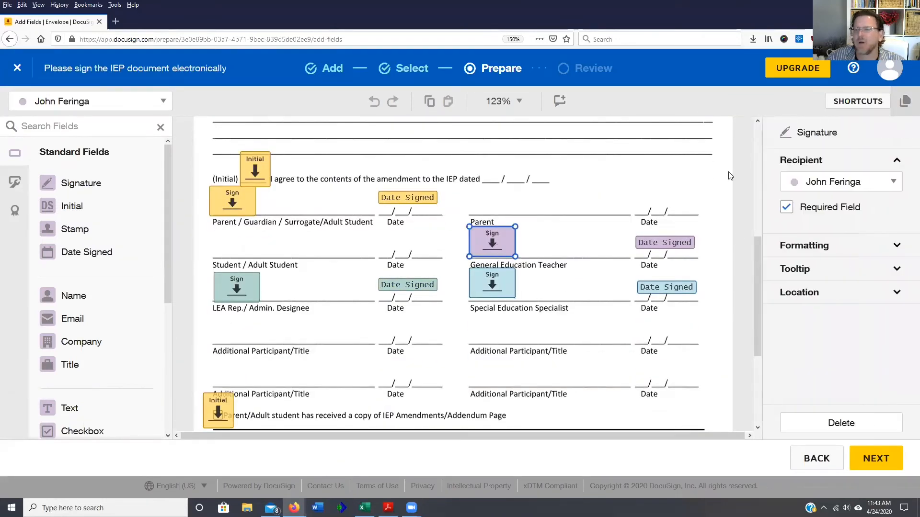
pyautogui.click(681, 247)
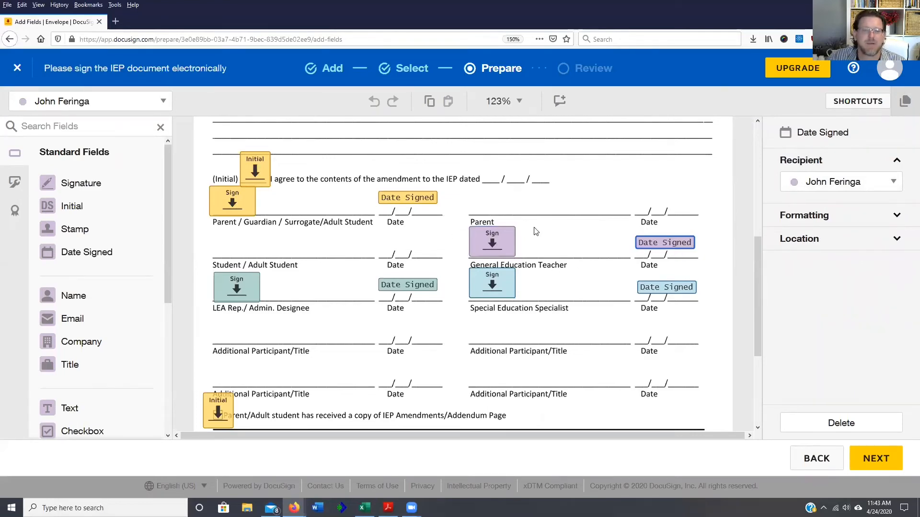
pyautogui.scroll(-2, 536, 232)
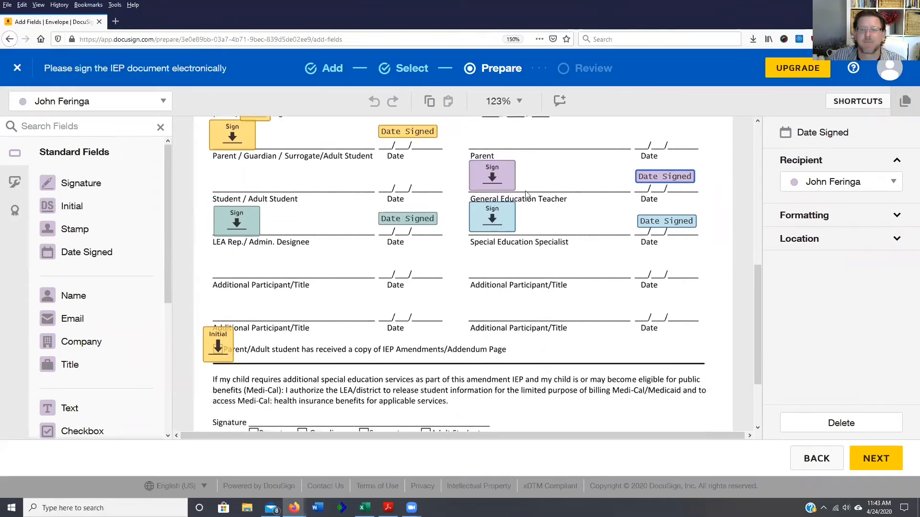
pyautogui.scroll(-3, 514, 181)
pyautogui.click(872, 460)
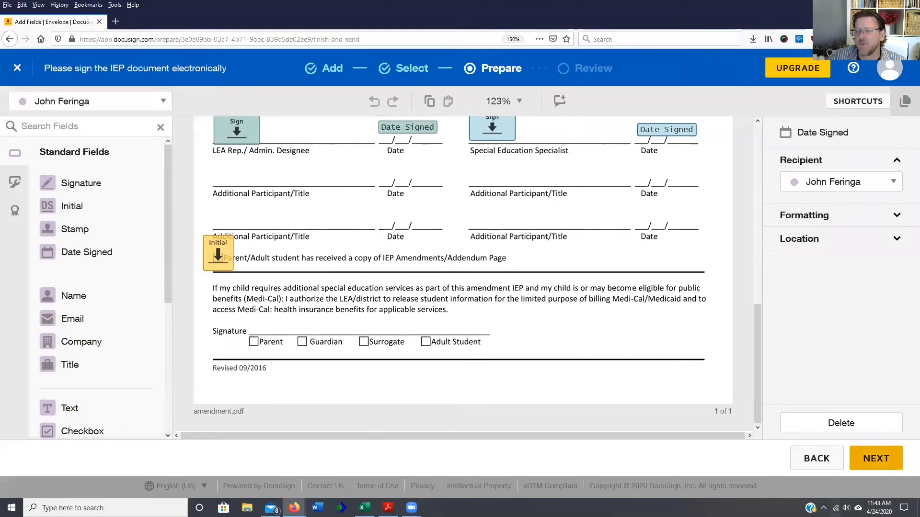
pyautogui.scroll(-1, 561, 422)
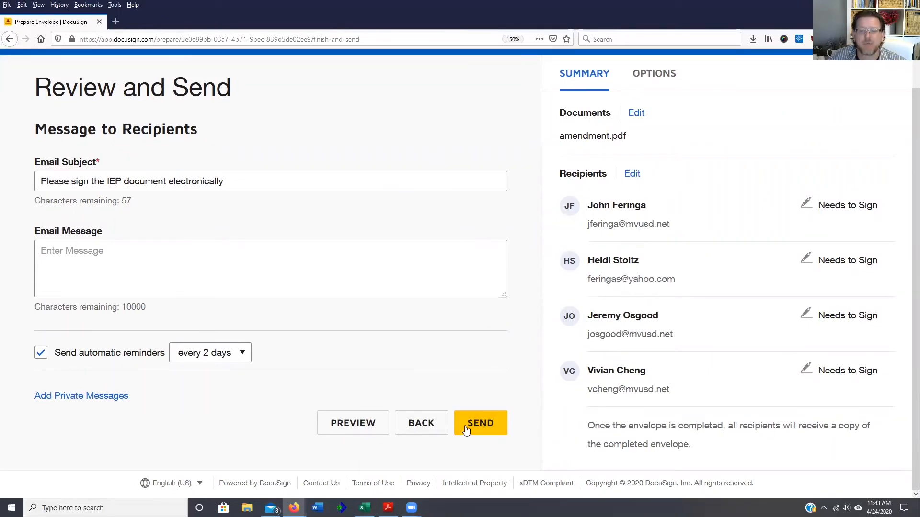
# - Send the IEP amendment envelope to all four signers
pyautogui.click(495, 432)
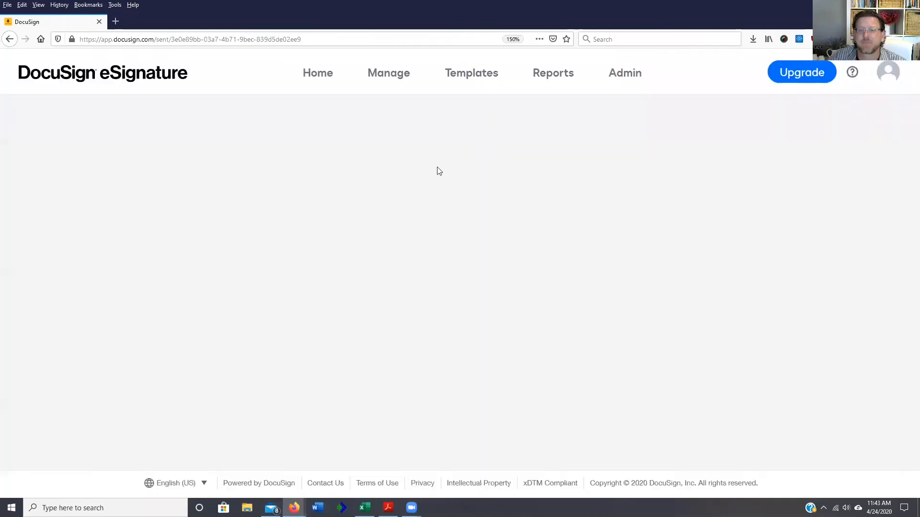
# - From the Sent list, choose SIGN in the IEP envelope's action menu to sign as sender
pyautogui.click(371, 84)
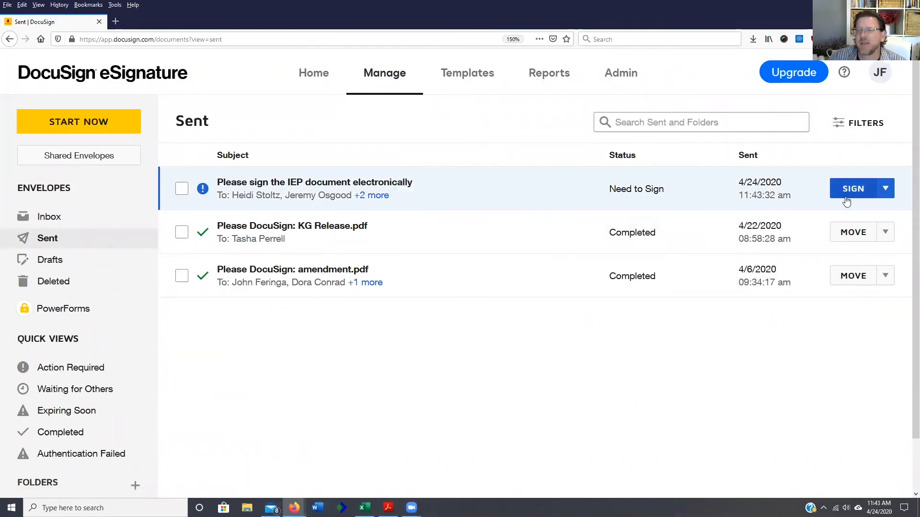
pyautogui.click(886, 190)
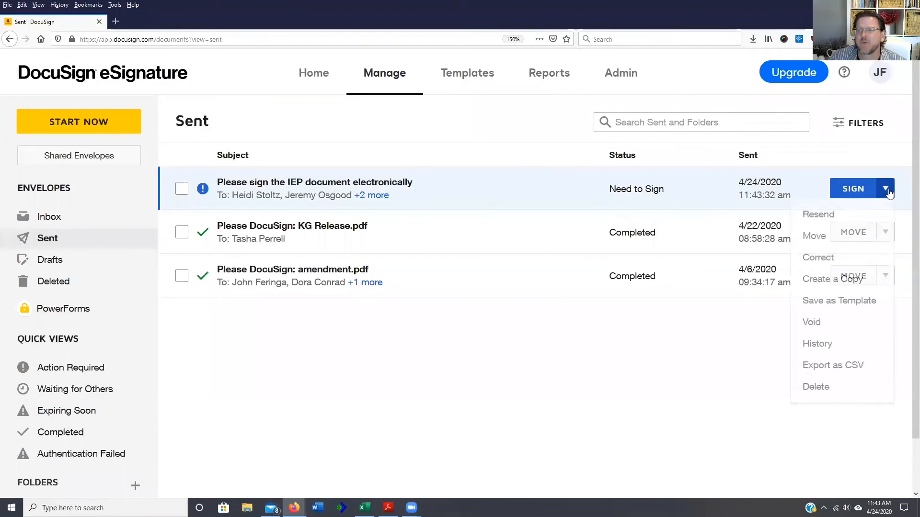
pyautogui.click(852, 188)
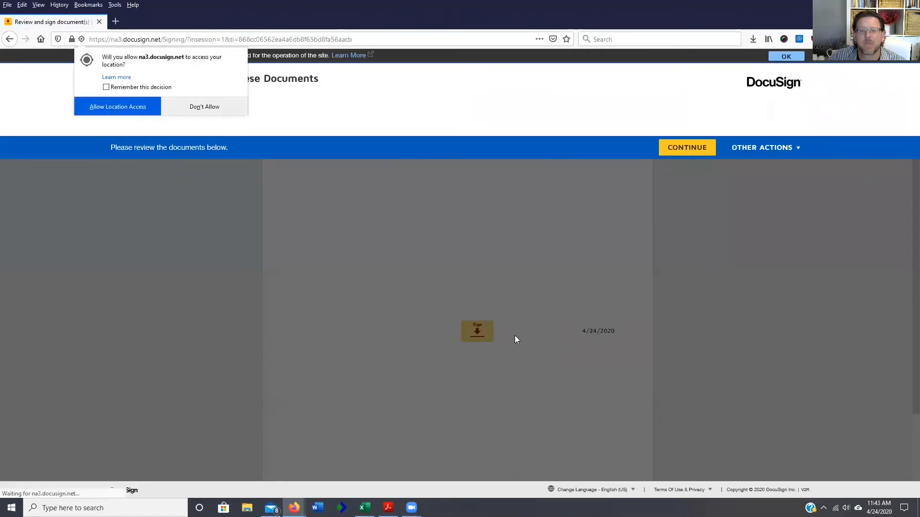
# - Decline location sharing, sign the General Education Teacher line, and finish the document
pyautogui.click(202, 108)
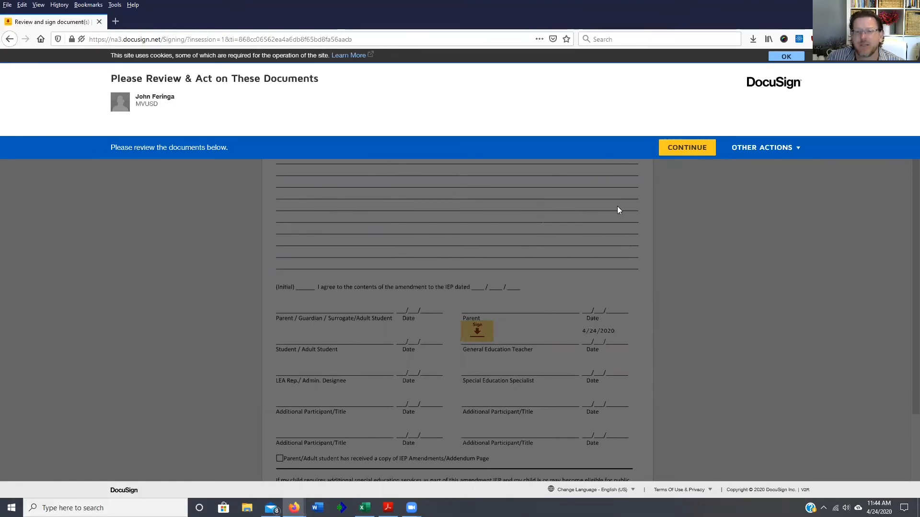
pyautogui.click(684, 152)
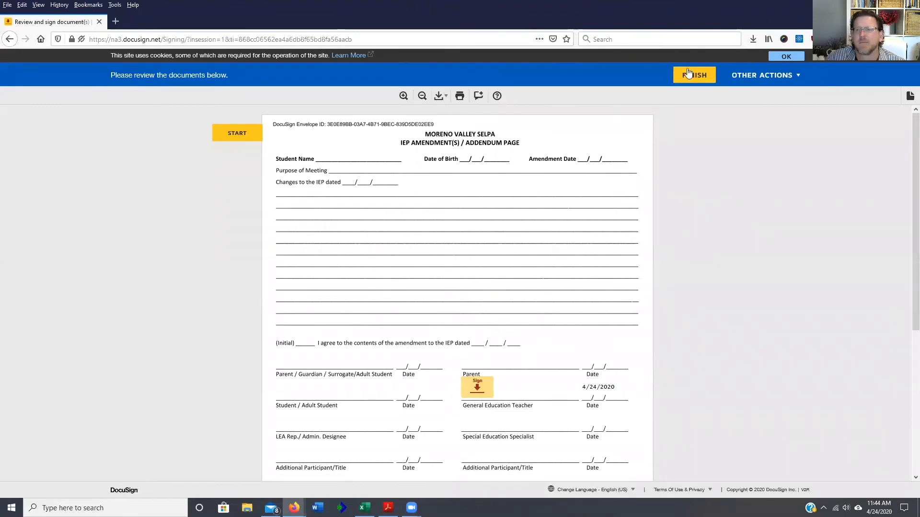
pyautogui.click(477, 386)
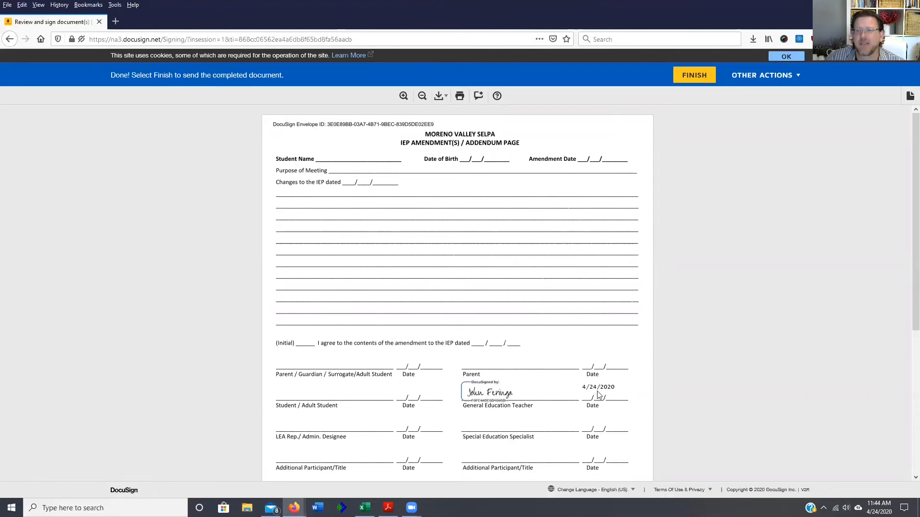
pyautogui.click(693, 76)
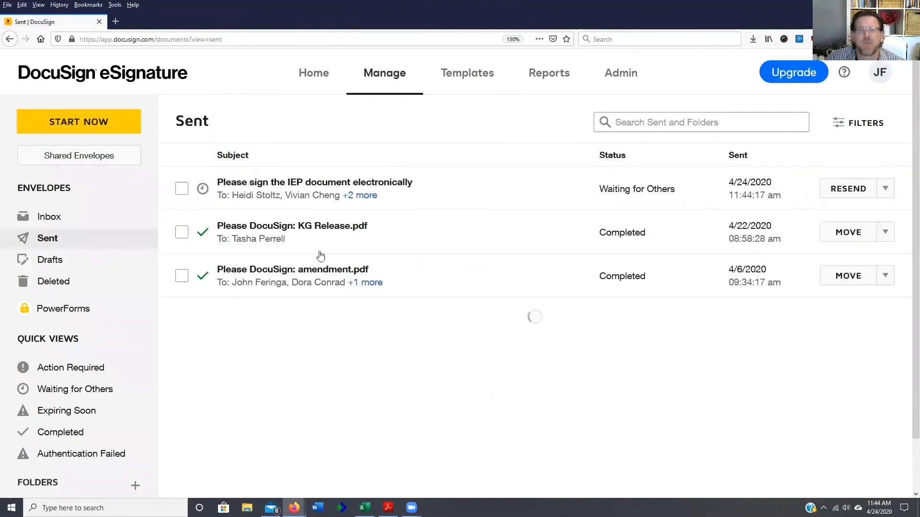
# - Check the IEP envelope's recipients and the Inbox, then choose Correct from its RESEND menu
pyautogui.click(359, 195)
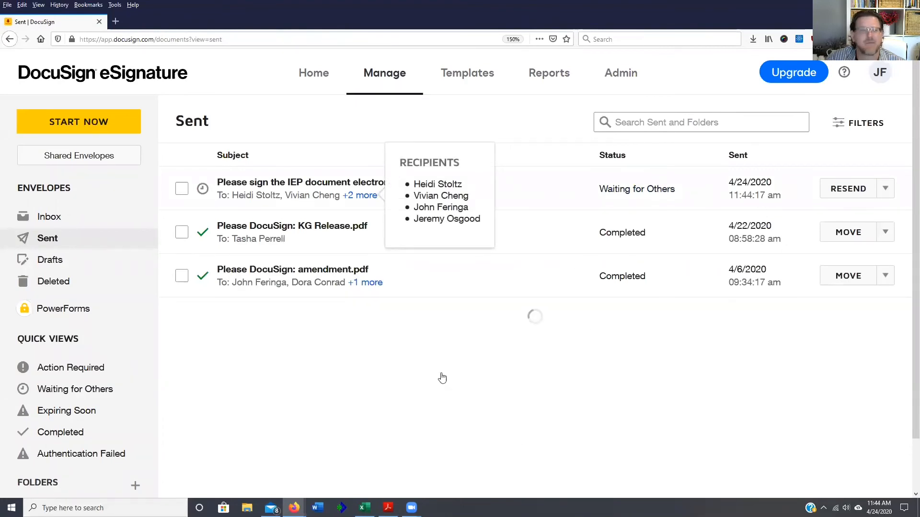
pyautogui.click(53, 223)
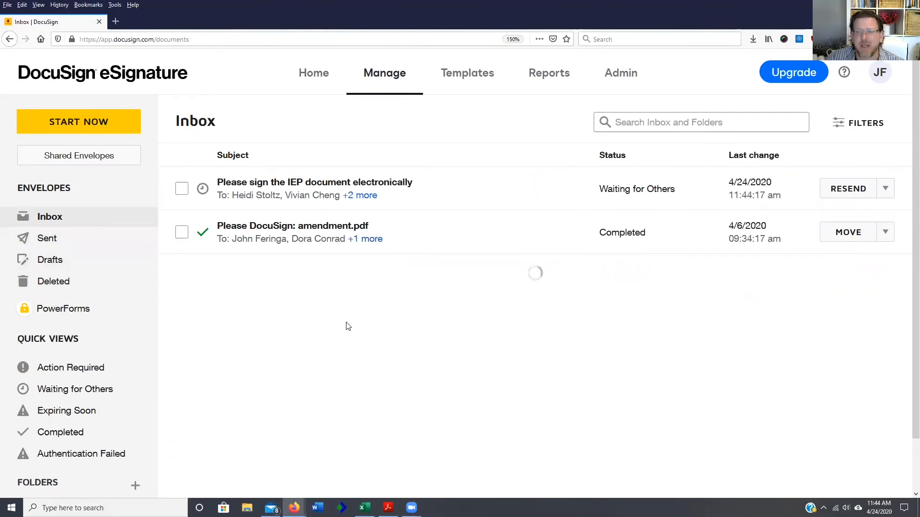
pyautogui.click(80, 244)
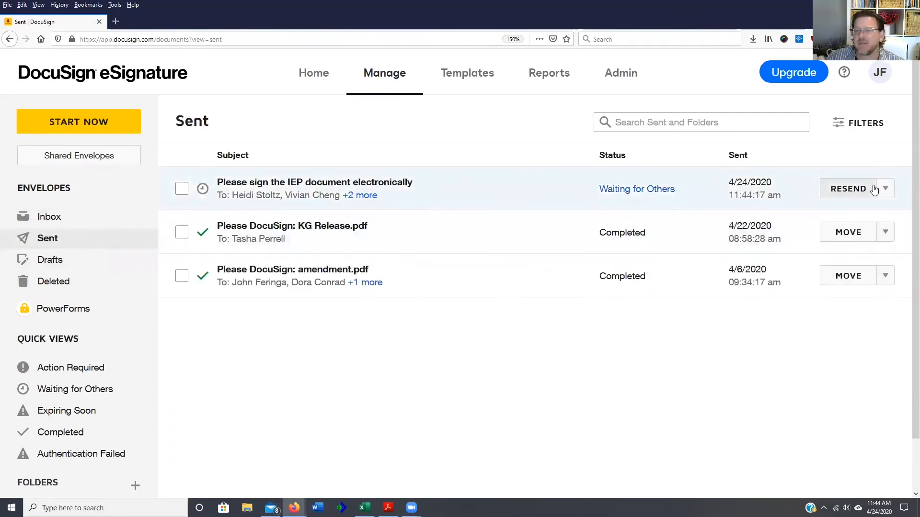
pyautogui.click(885, 188)
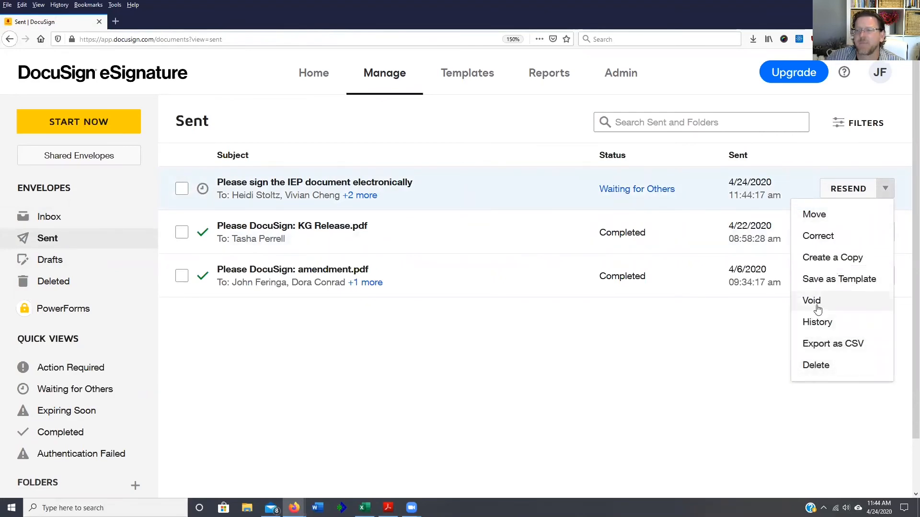
pyautogui.click(829, 239)
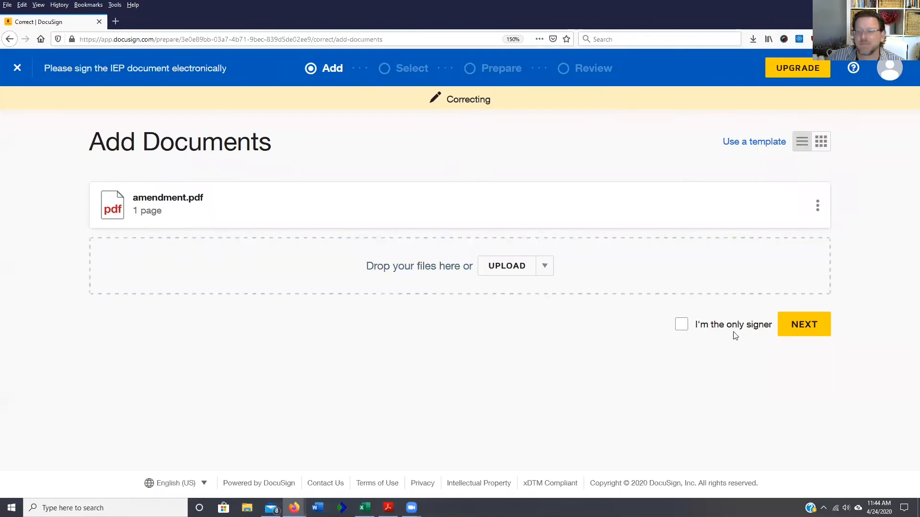
# - Review the four unchanged recipient cards, then go back to the Add Documents step
pyautogui.click(794, 324)
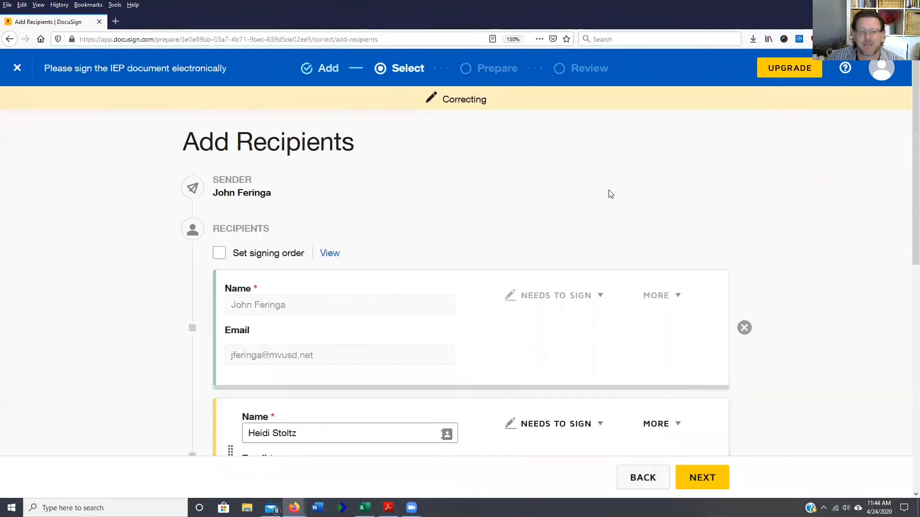
pyautogui.scroll(-3, 610, 194)
pyautogui.scroll(-3, 605, 316)
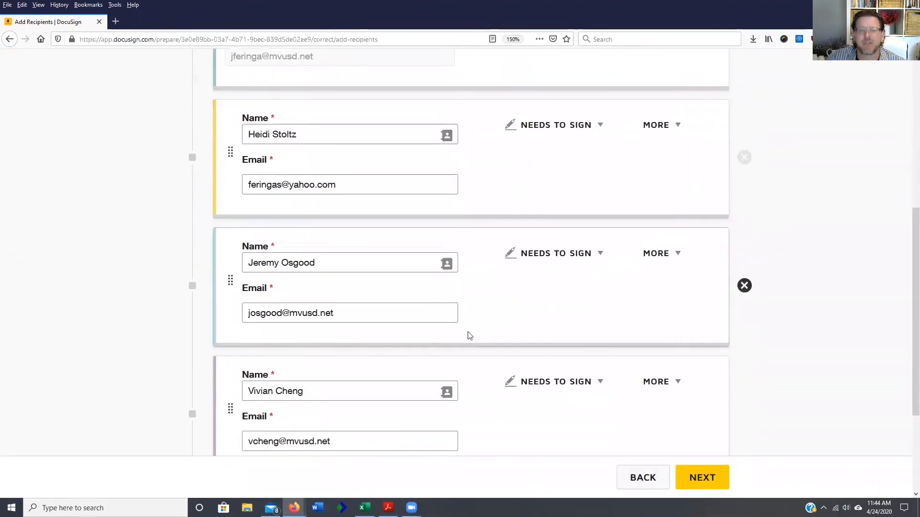
pyautogui.scroll(-3, 637, 323)
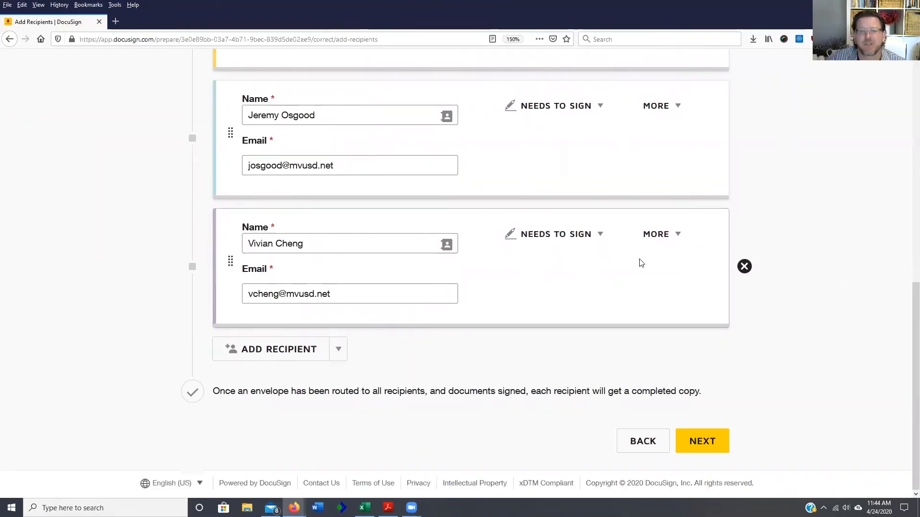
pyautogui.click(641, 447)
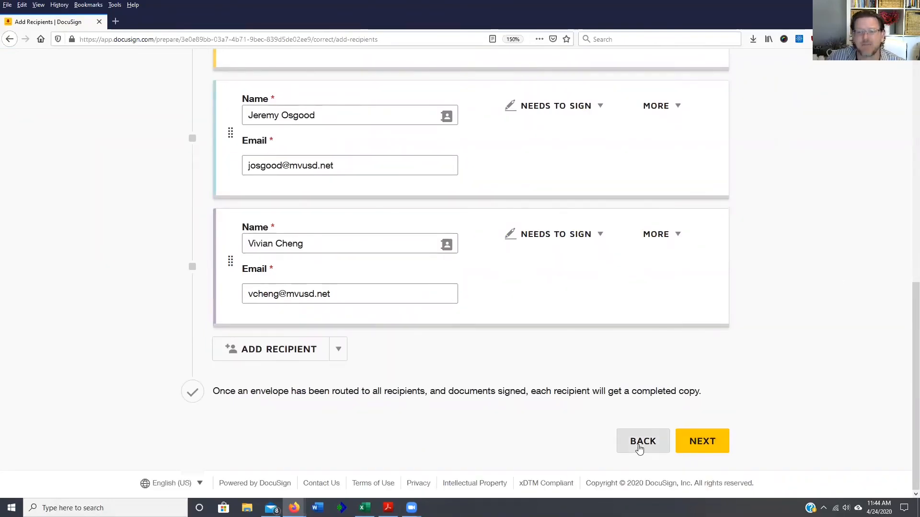